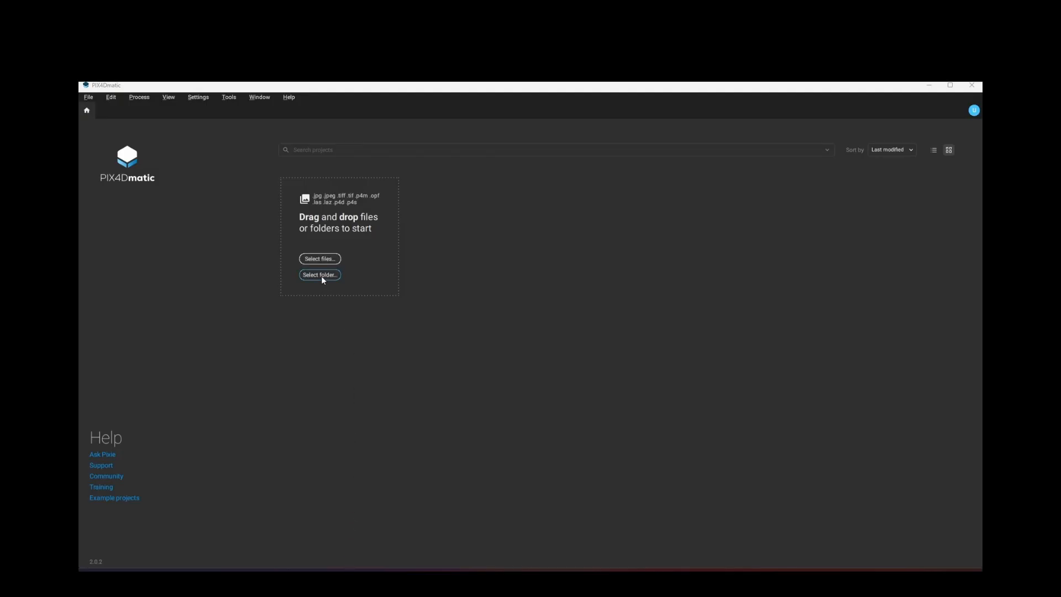
Step: Create a new project from the images in the Desktop AFS_jpg/AFS folder, keeping the default name, path and arbitrary CRS
left_click(323, 278)
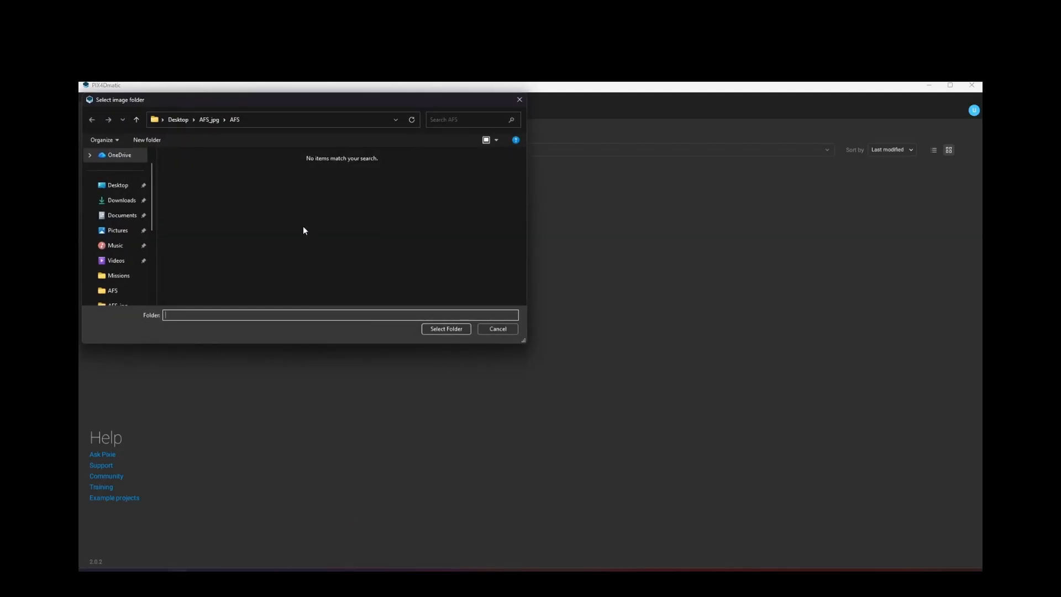
left_click(446, 329)
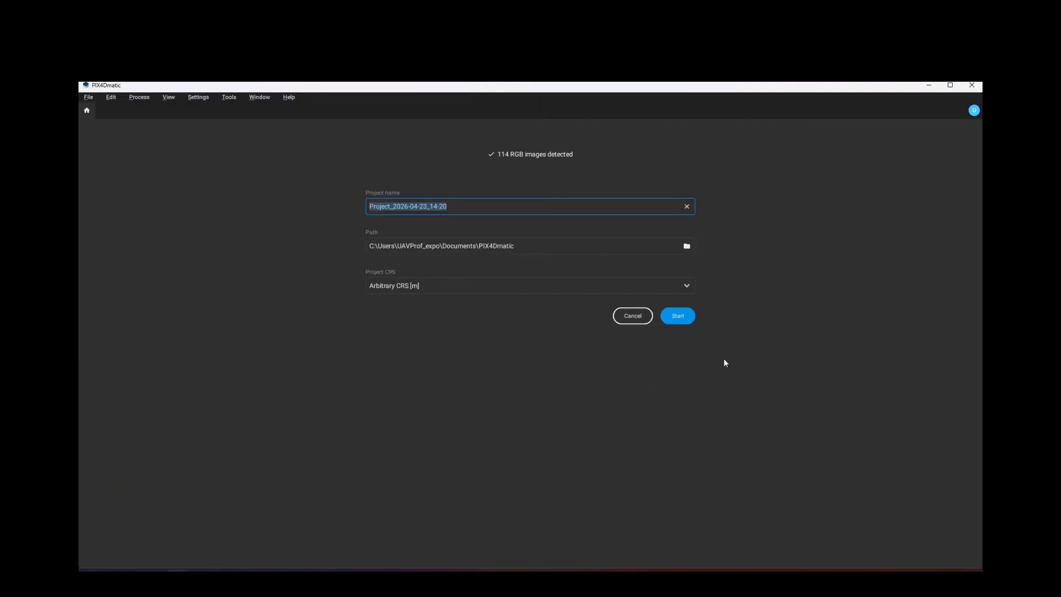
left_click(682, 322)
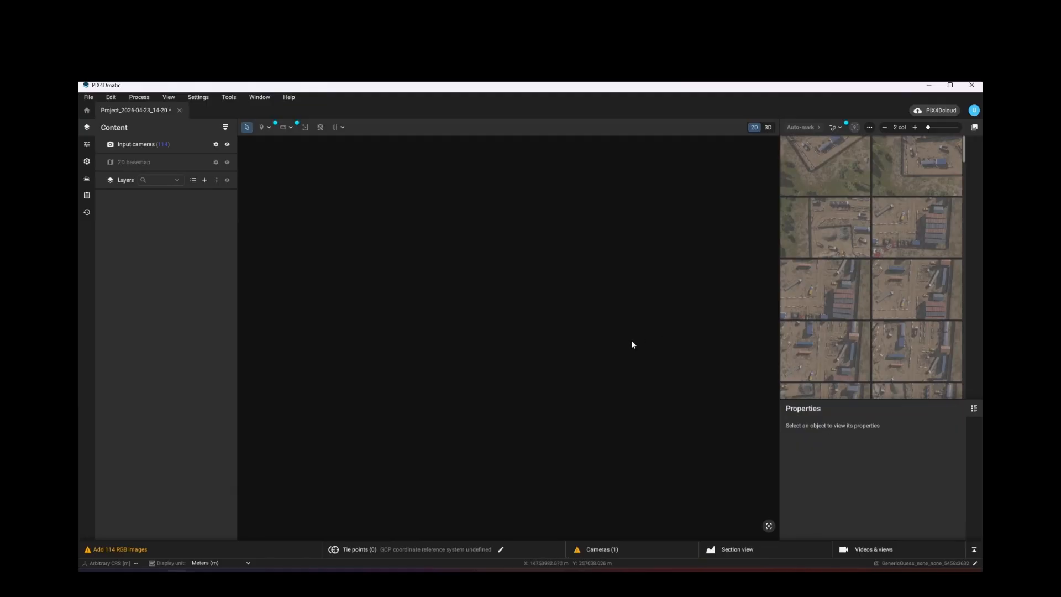
Step: Load georeference.csv from the AFS_jpg folder as the tie points' GCP file
left_click(451, 549)
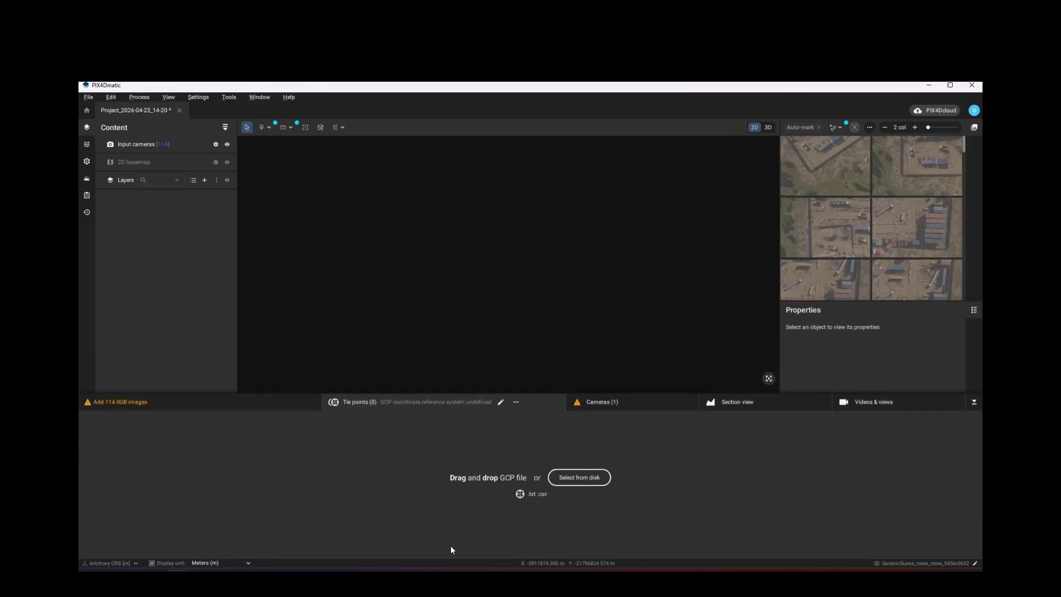
left_click(578, 484)
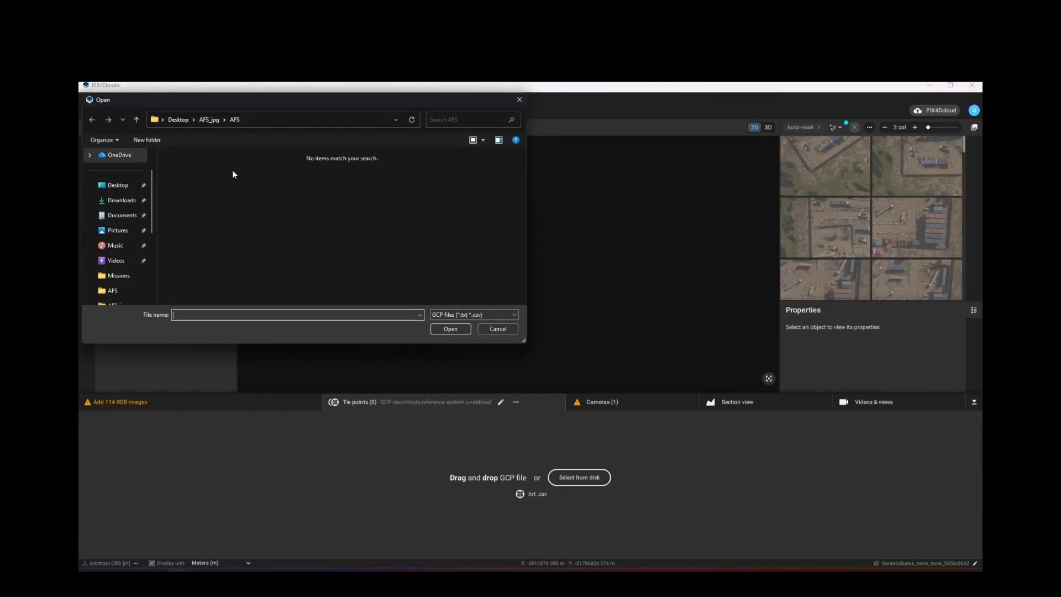
left_click(210, 120)
left_click(240, 177)
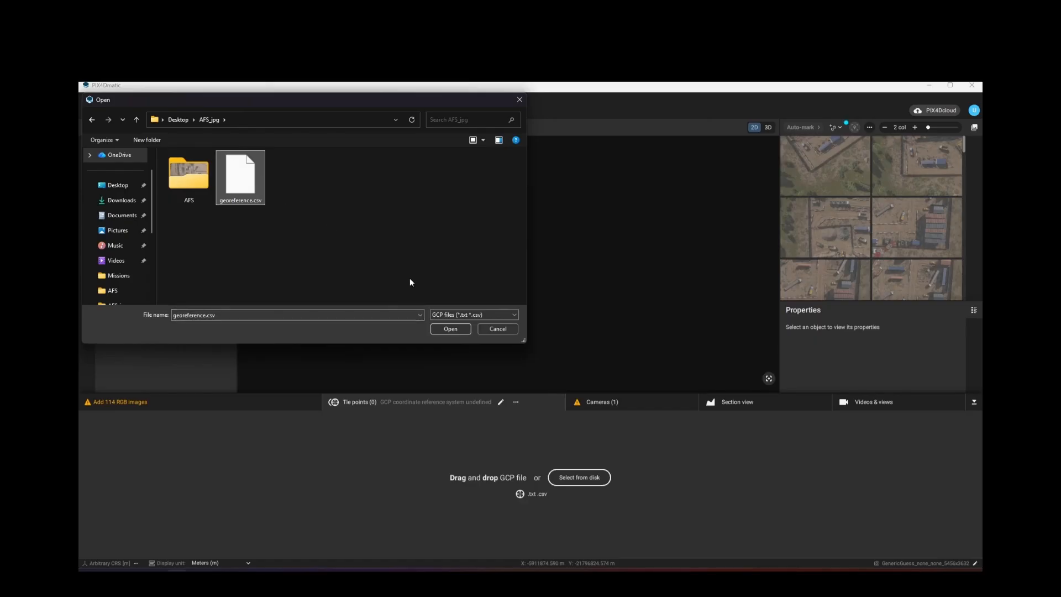
left_click(449, 329)
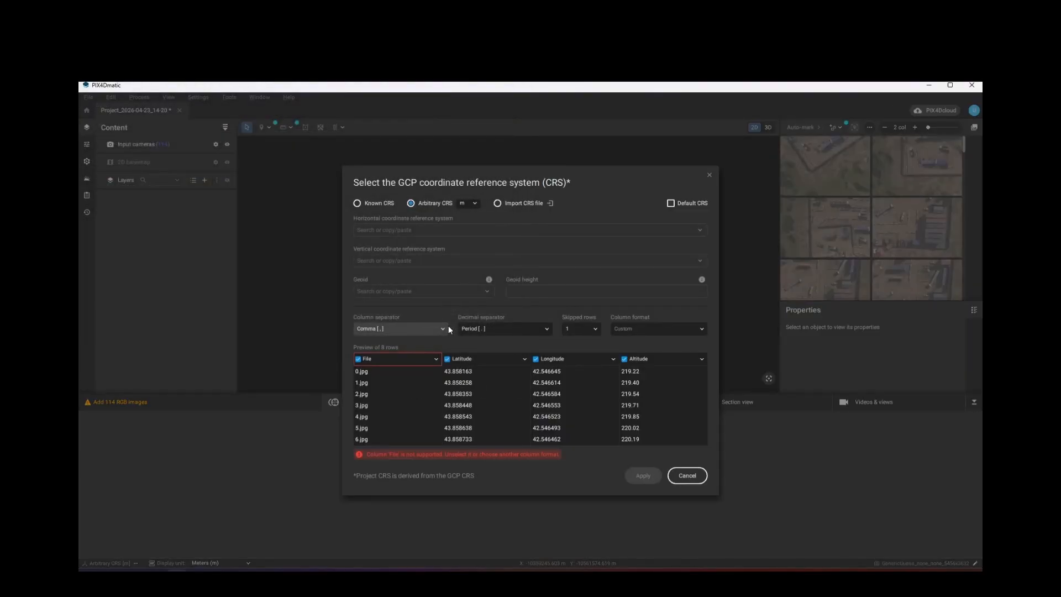
Step: Use a known CRS for the GCP import and set the column format to Label YXZ
left_click(358, 203)
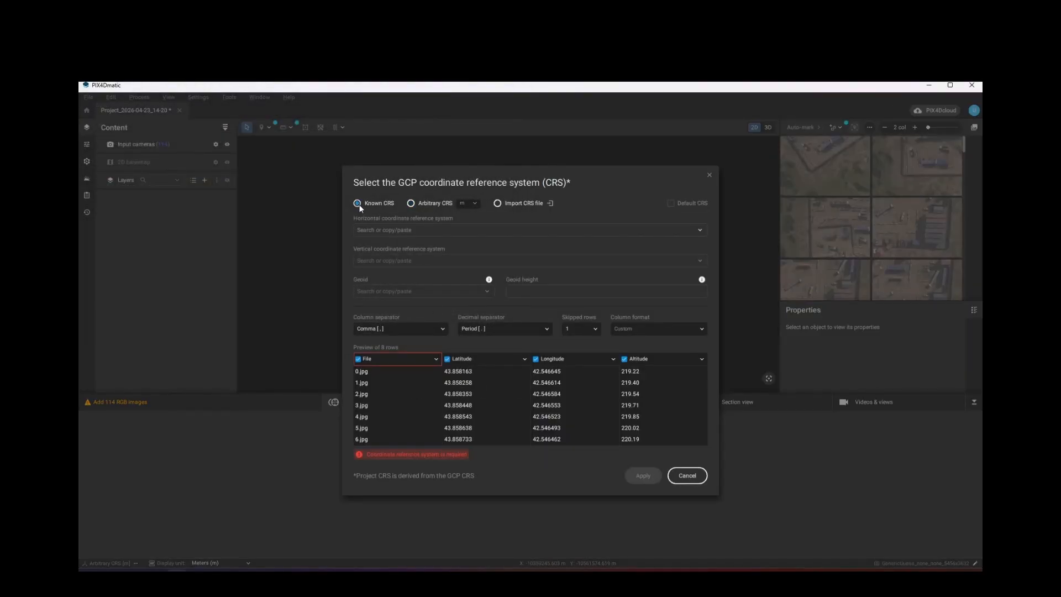
left_click(700, 330)
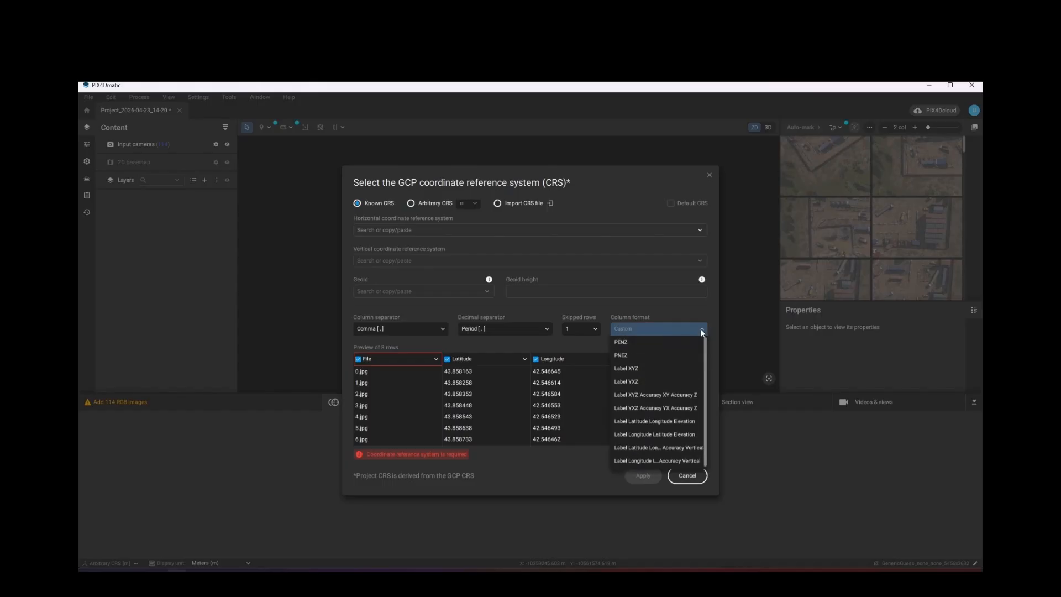
left_click(668, 381)
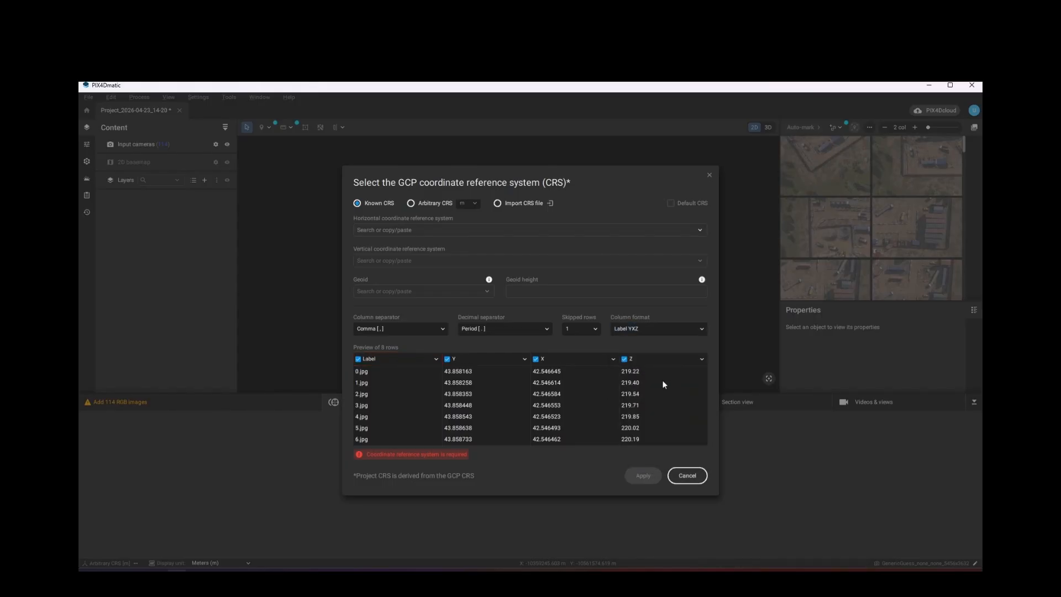
Step: Set the horizontal CRS to WGS 84 (G1150) - EPSG:9055 with ellipsoidal height over the WGS 84 ellipsoid, and apply the GCP import
left_click(446, 231)
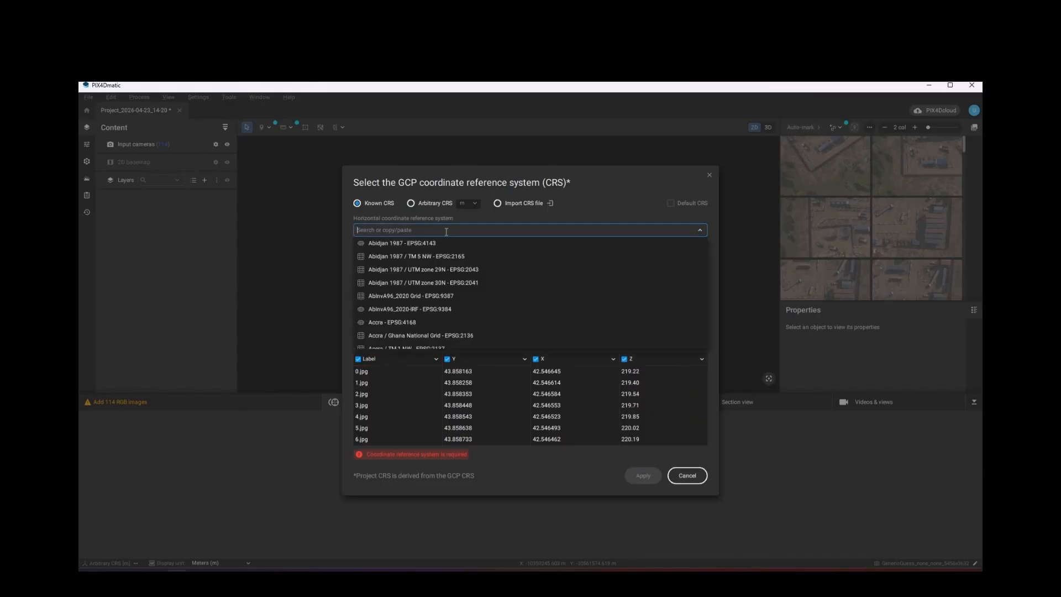
type("wgs ")
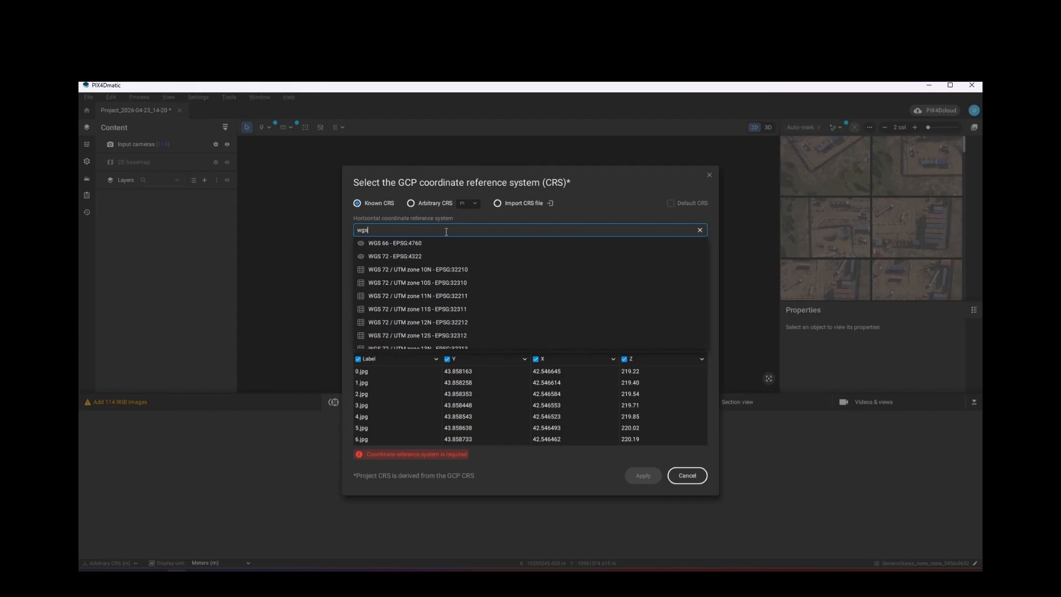
type("84")
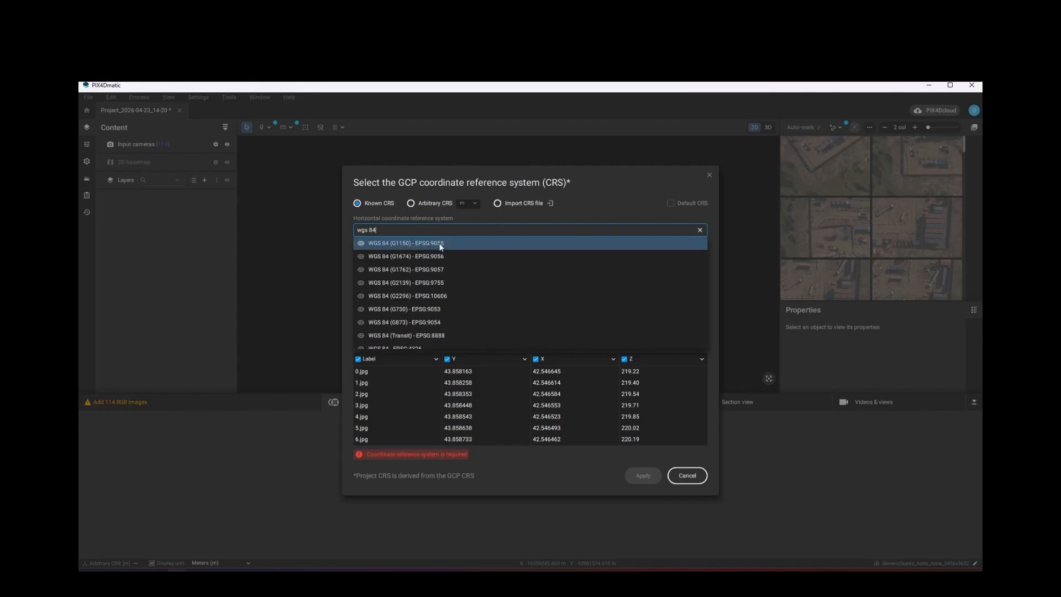
left_click(439, 244)
left_click(419, 275)
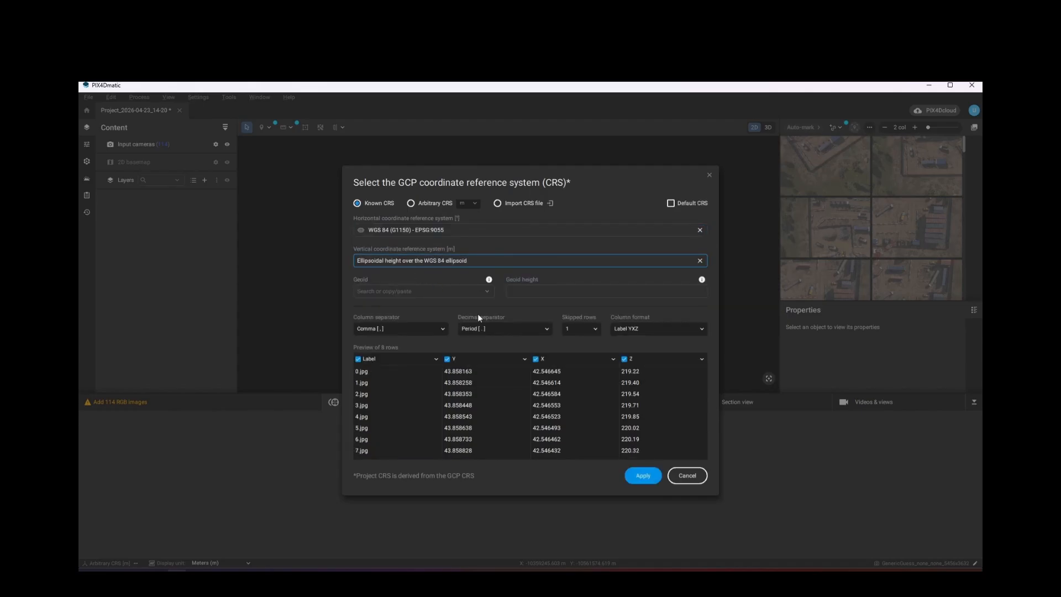
left_click(641, 477)
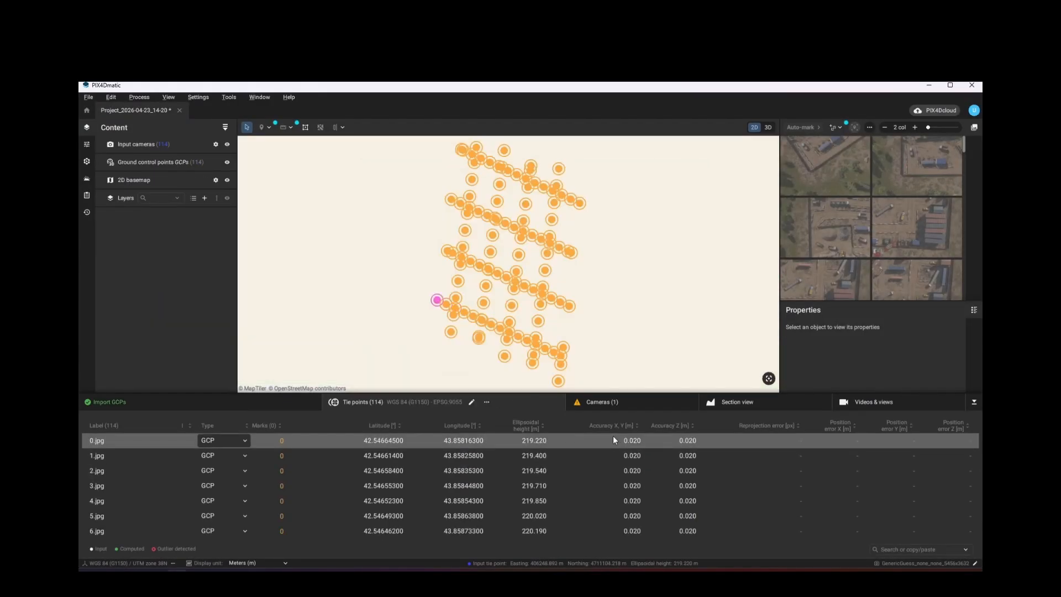
Step: Validate the camera internals of the input camera with the perspective lens and the values guessed from the EXIF tags
left_click(614, 405)
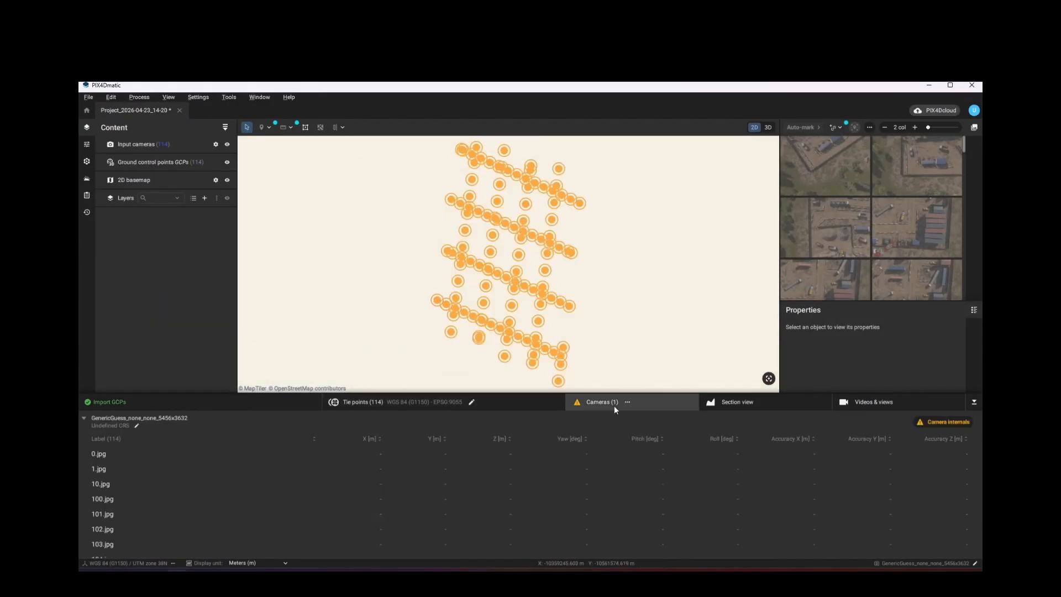
left_click(950, 424)
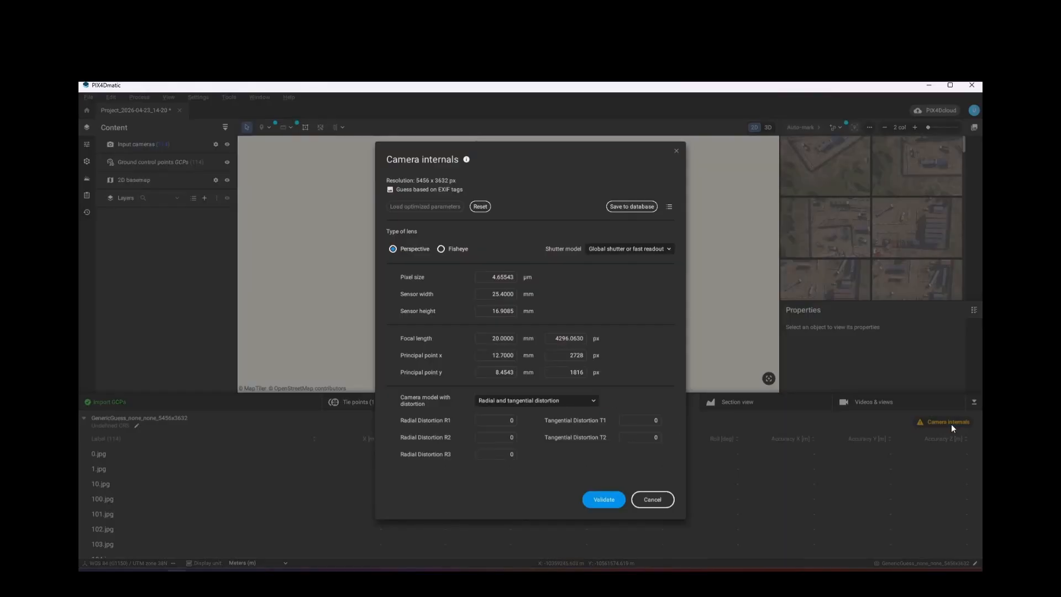
left_click(605, 499)
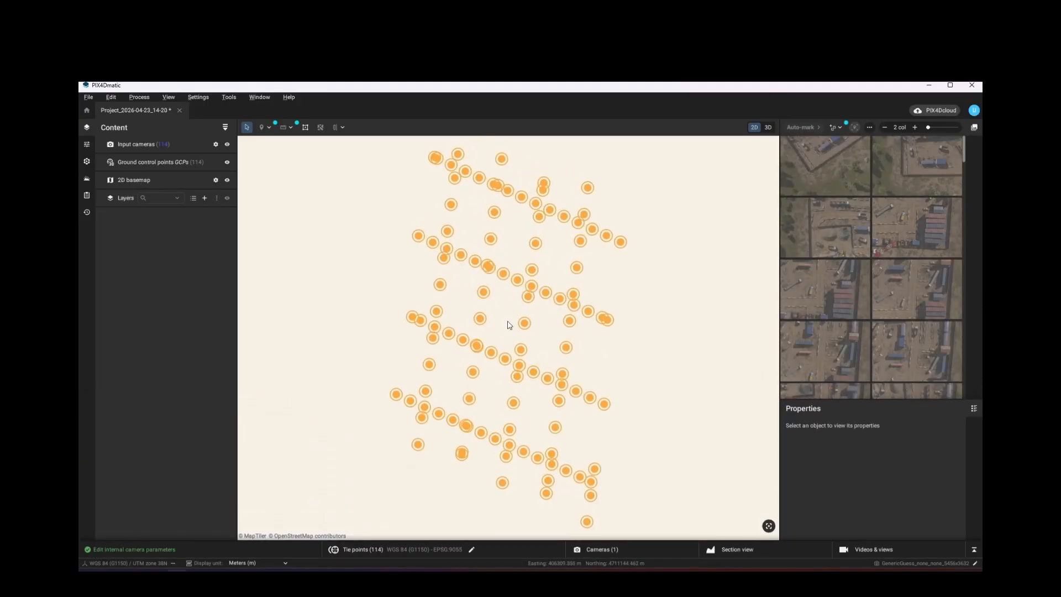
Step: Check where the imported ground control points lie on the 2D basemap relative to the surrounding region
scroll(509, 325, "down", 3)
scroll(508, 323, "down", 6)
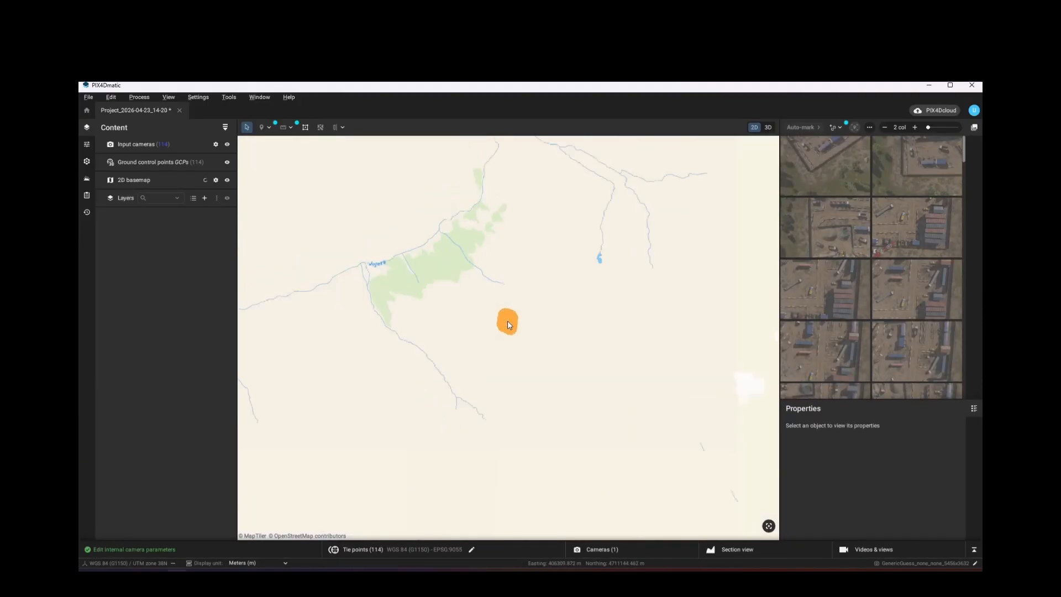
scroll(509, 324, "down", 3)
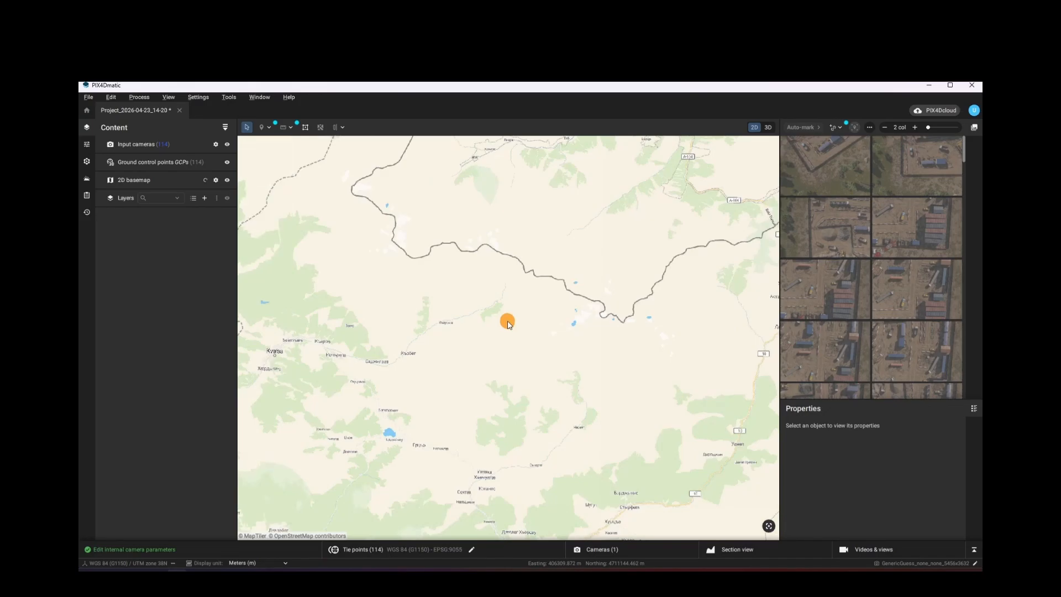
scroll(509, 324, "down", 2)
scroll(509, 324, "down", 2)
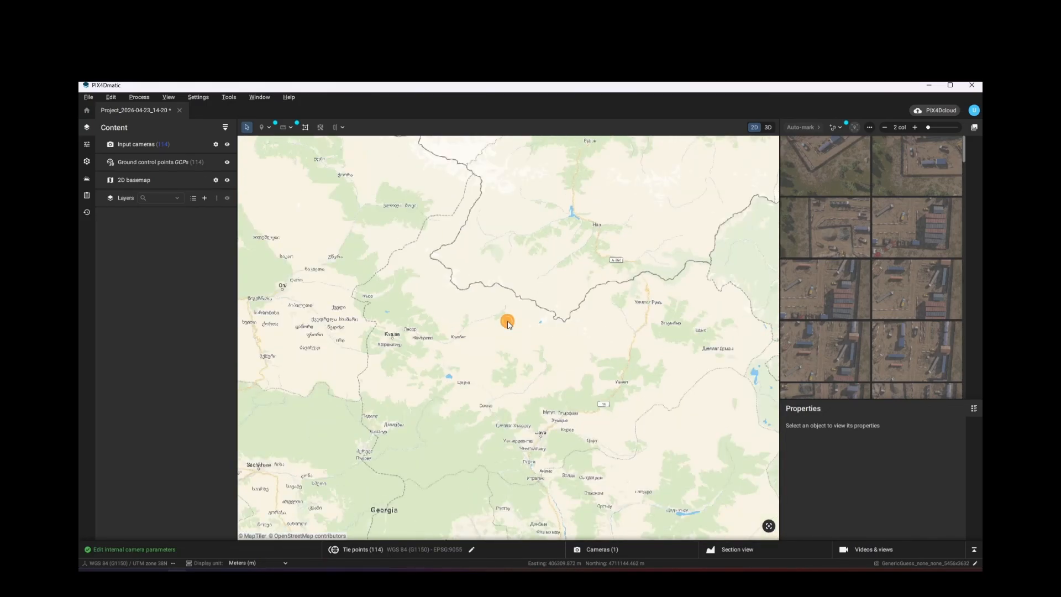
scroll(509, 325, "up", 8)
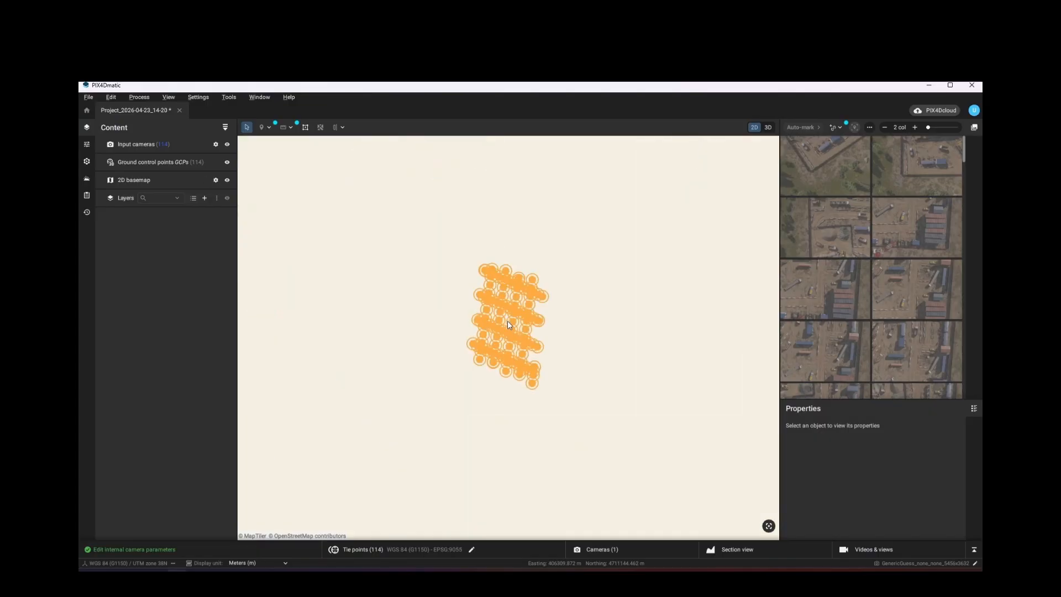
scroll(509, 323, "up", 4)
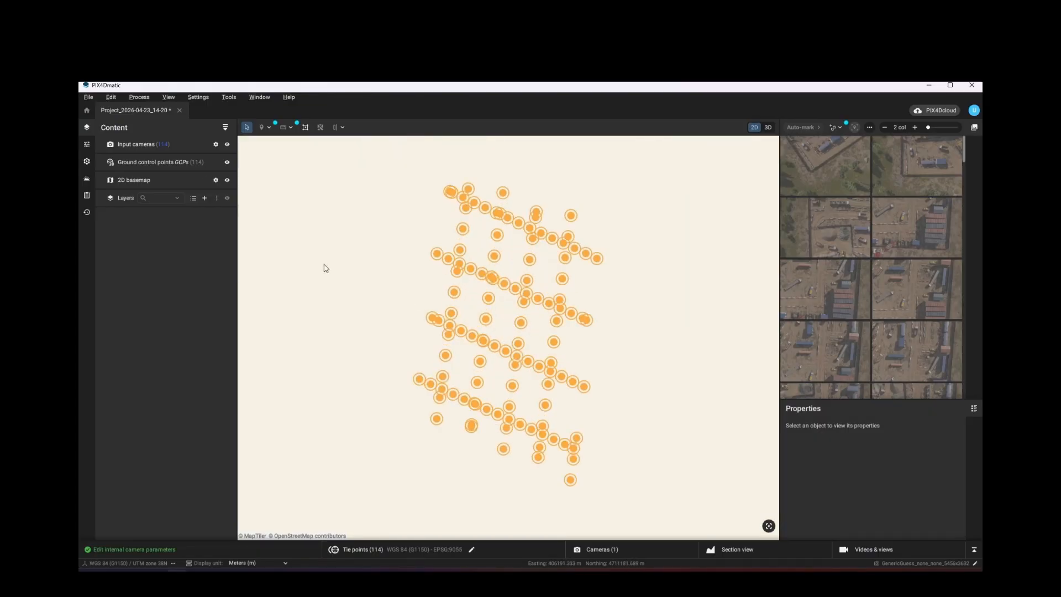
left_click(109, 99)
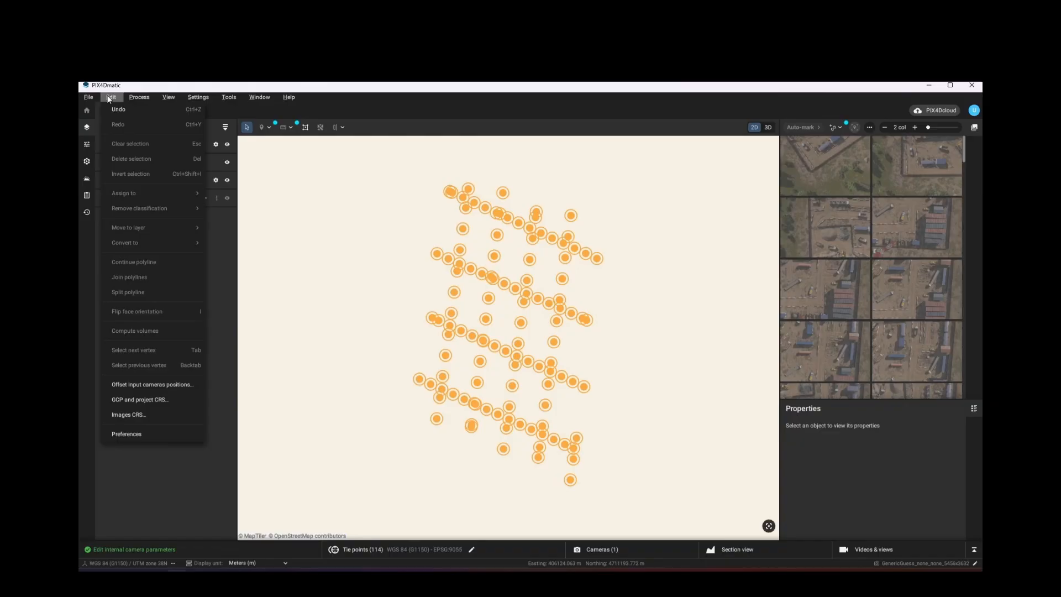
mouse_move(129, 103)
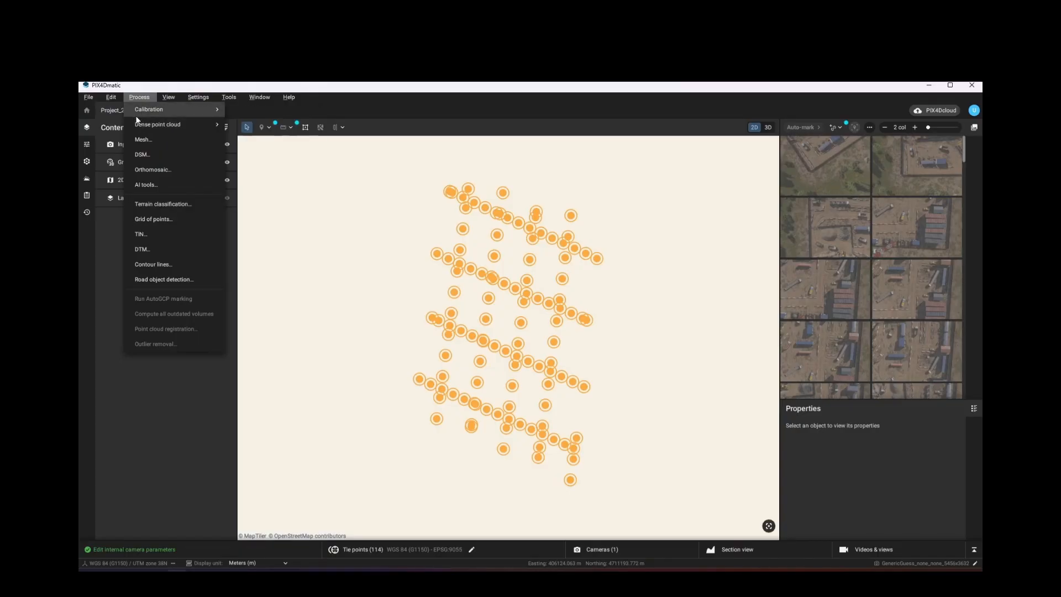
Step: Hide the input cameras and the ground control points in the 2D view, and show both again
mouse_move(172, 99)
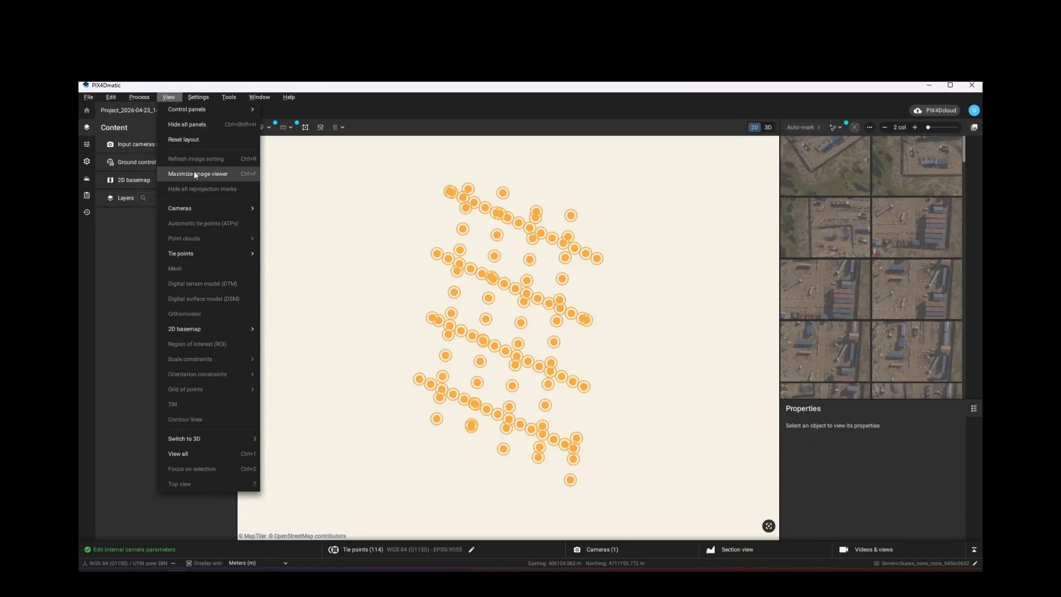
mouse_move(210, 208)
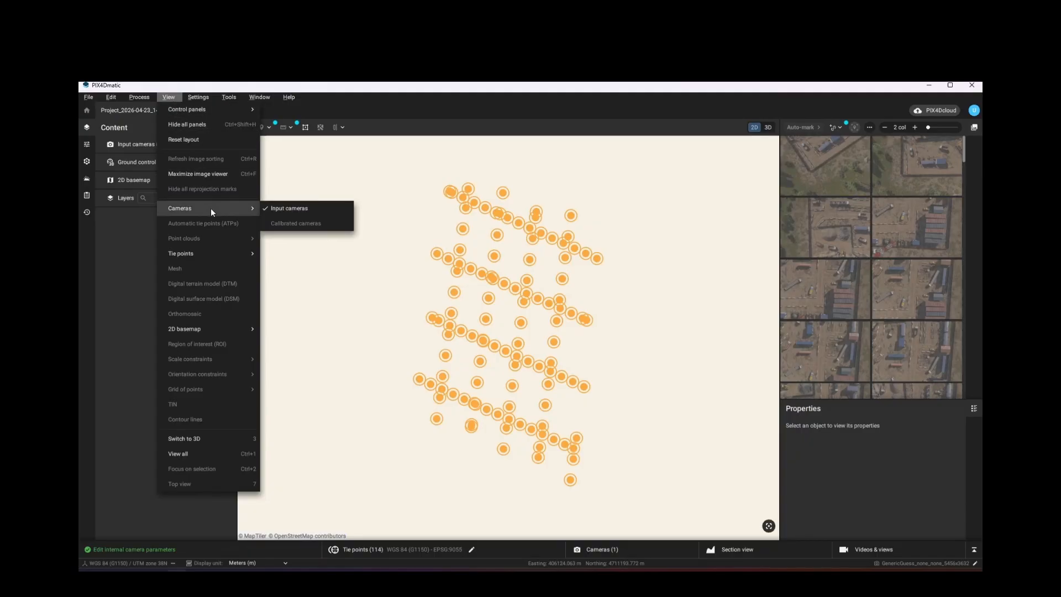
left_click(274, 210)
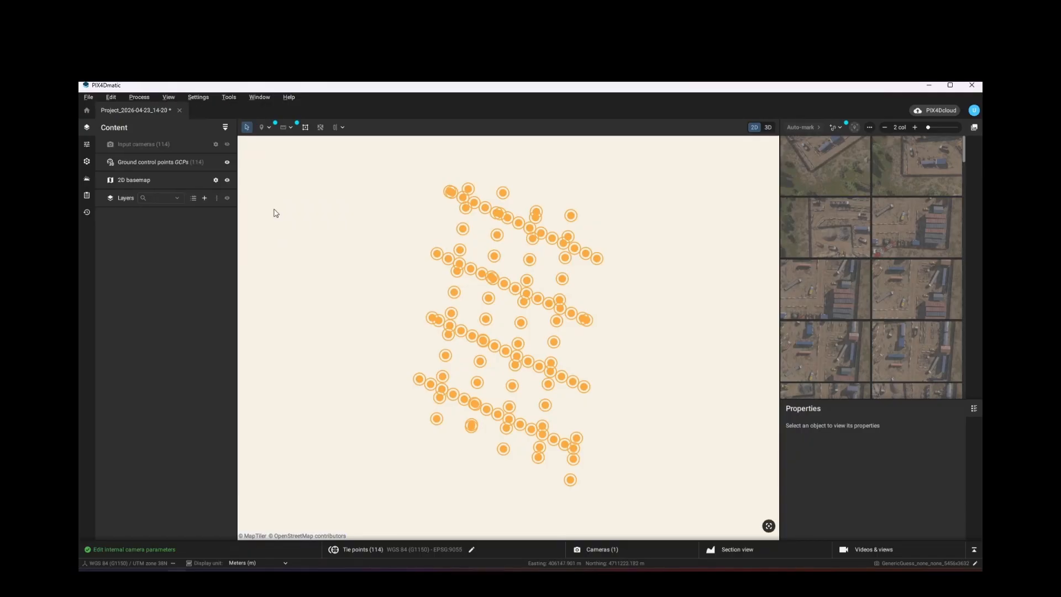
left_click(174, 100)
mouse_move(232, 255)
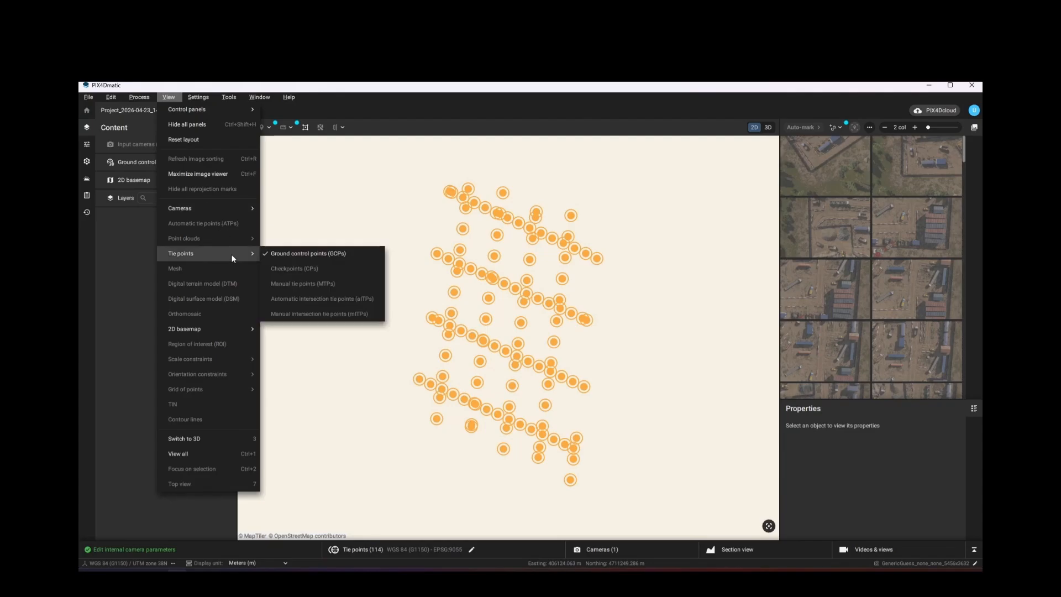
left_click(366, 257)
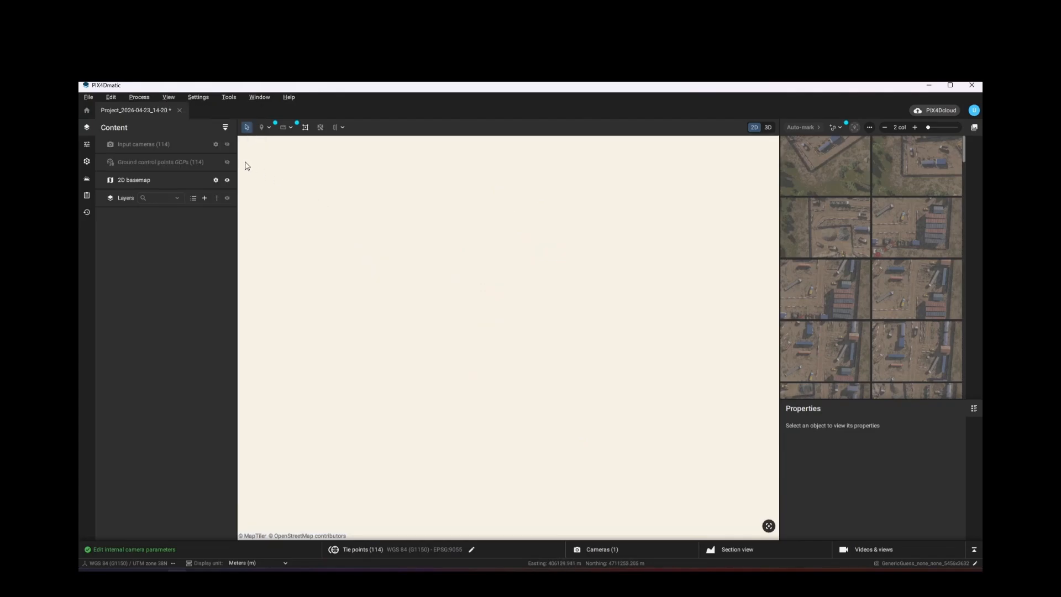
left_click(227, 162)
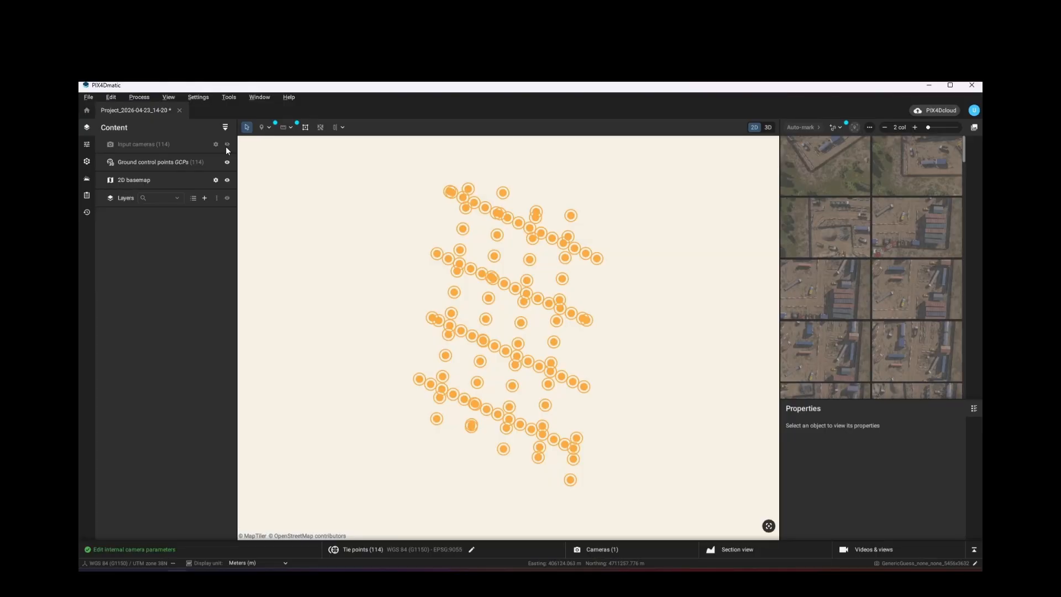
left_click(226, 145)
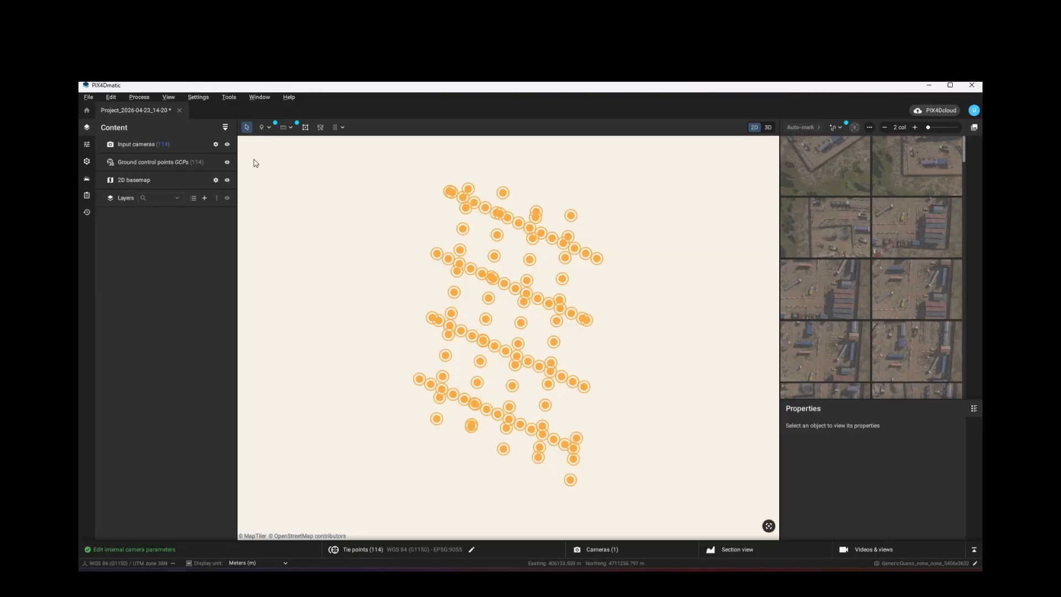
left_click(208, 99)
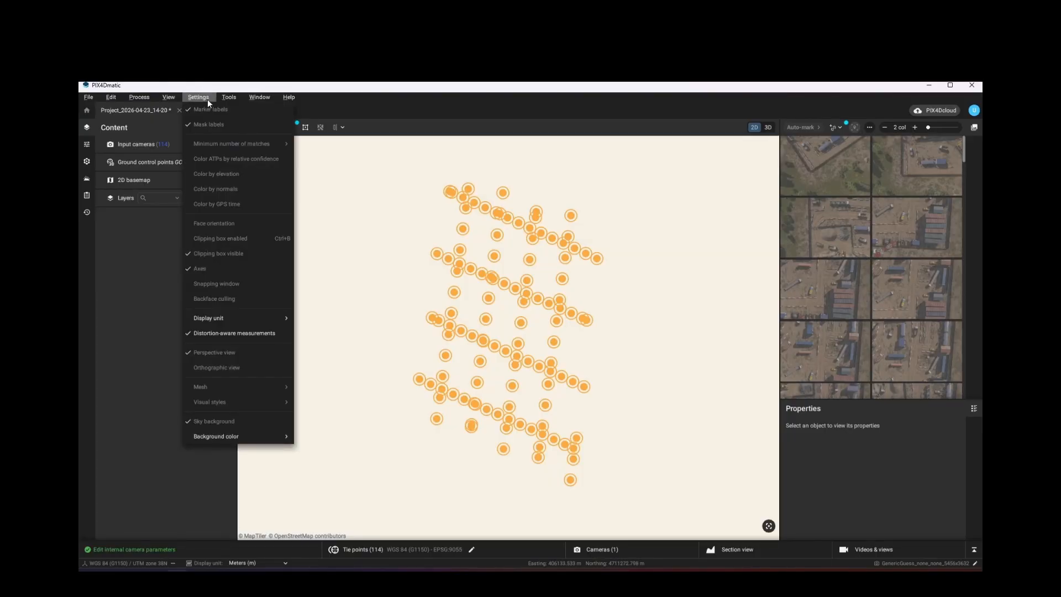
mouse_move(223, 101)
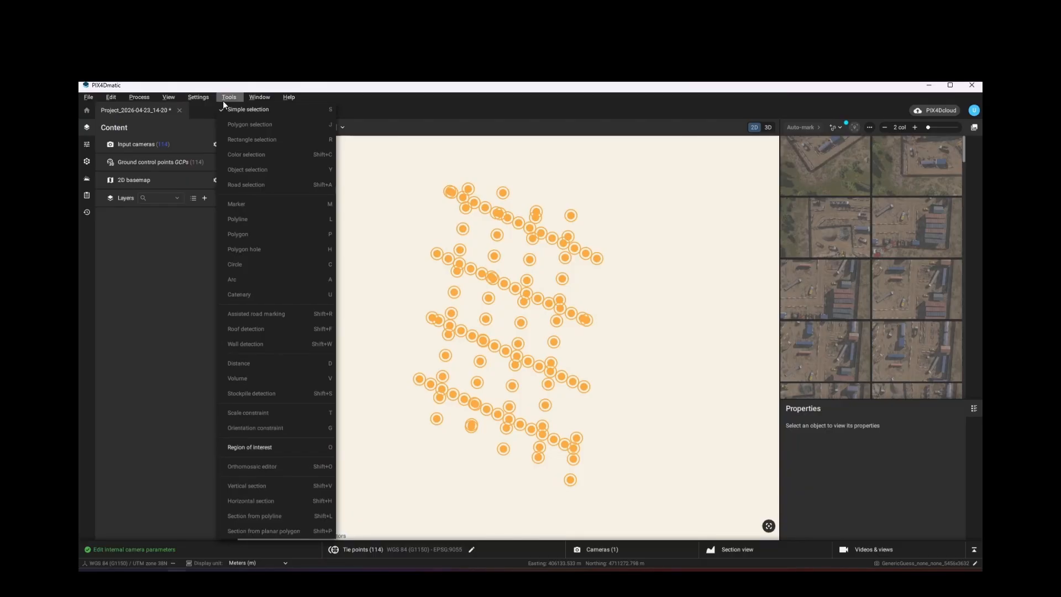
mouse_move(256, 97)
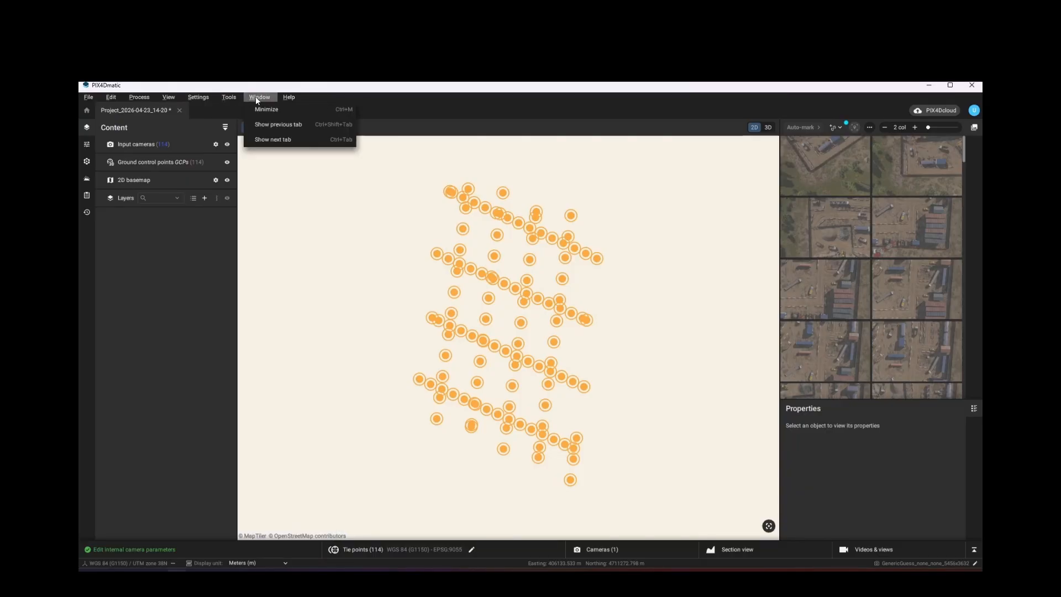
left_click(290, 98)
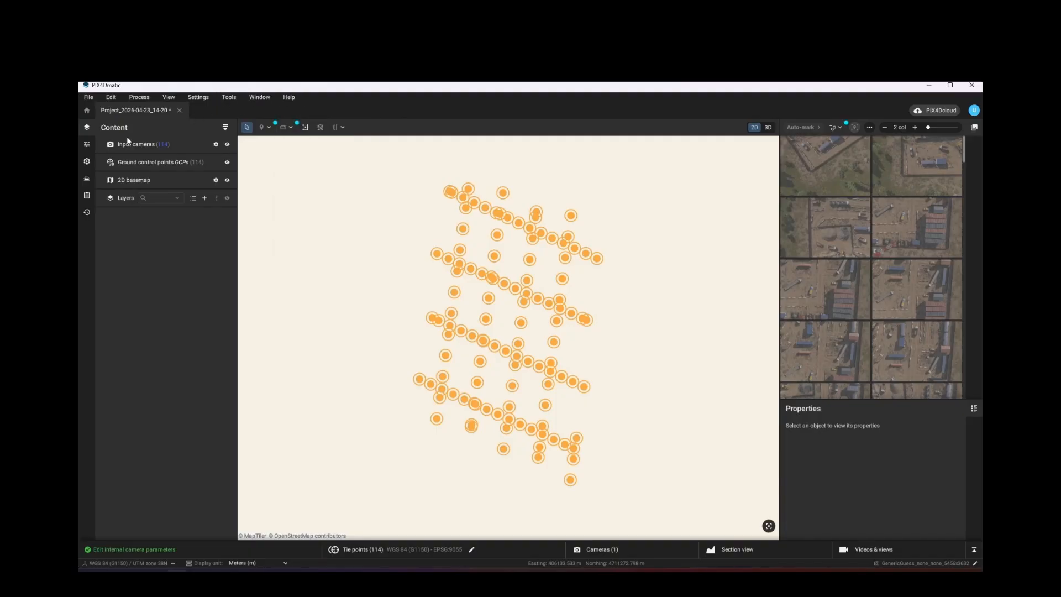
Step: Run the calibration with the Large scale and corridor template, the Scalable standard pipeline, image scale 1 and low internals confidence
left_click(92, 160)
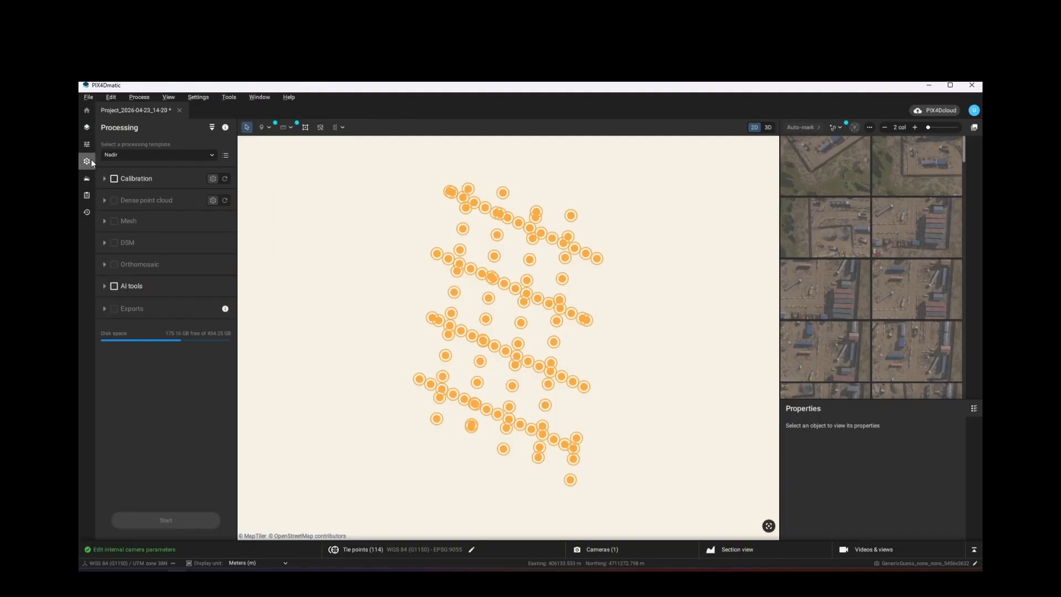
left_click(104, 178)
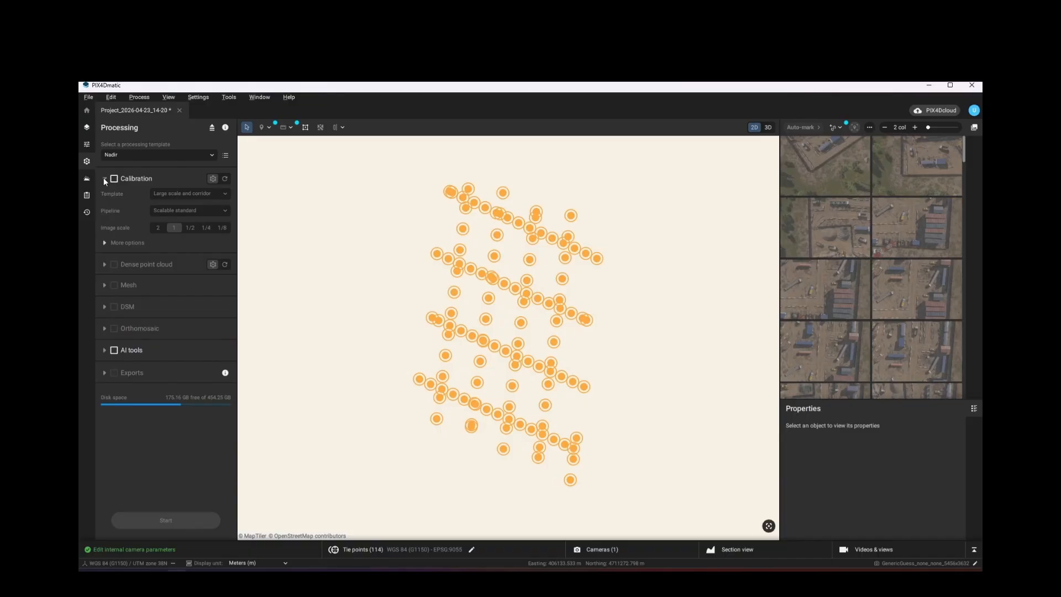
left_click(105, 243)
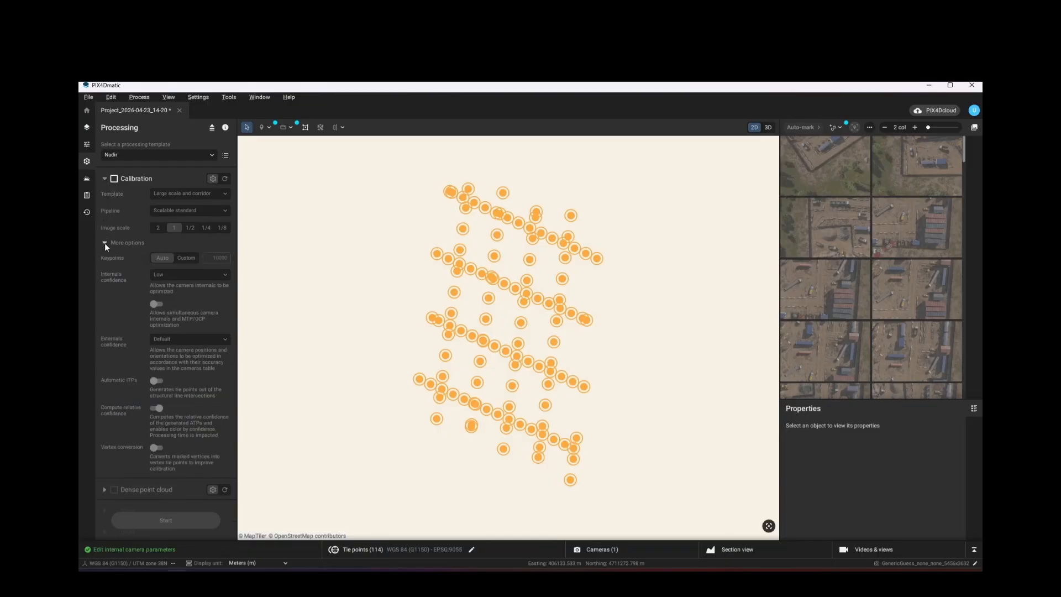
left_click(114, 178)
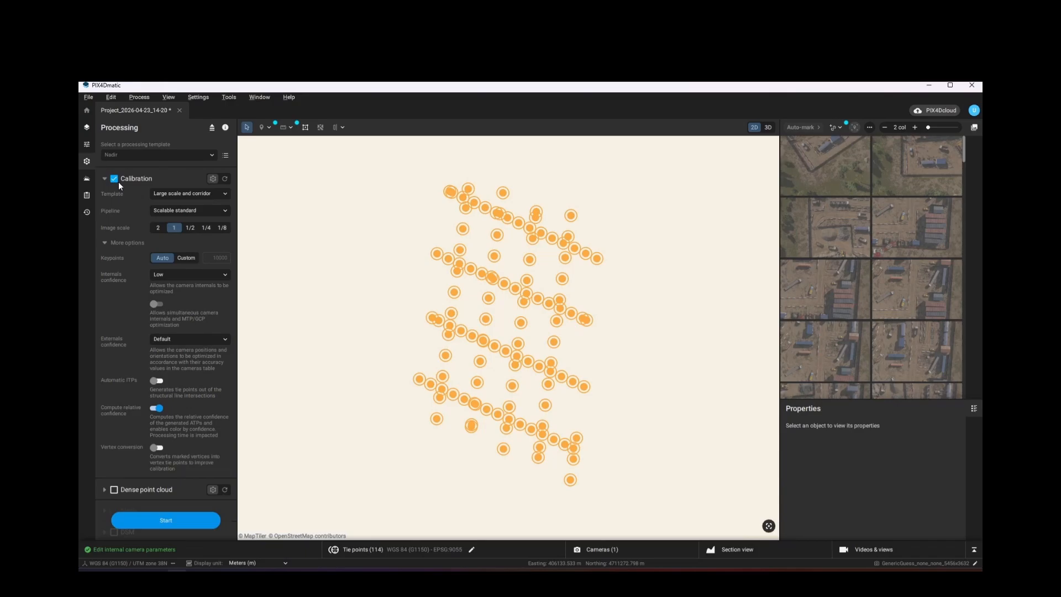
left_click(189, 520)
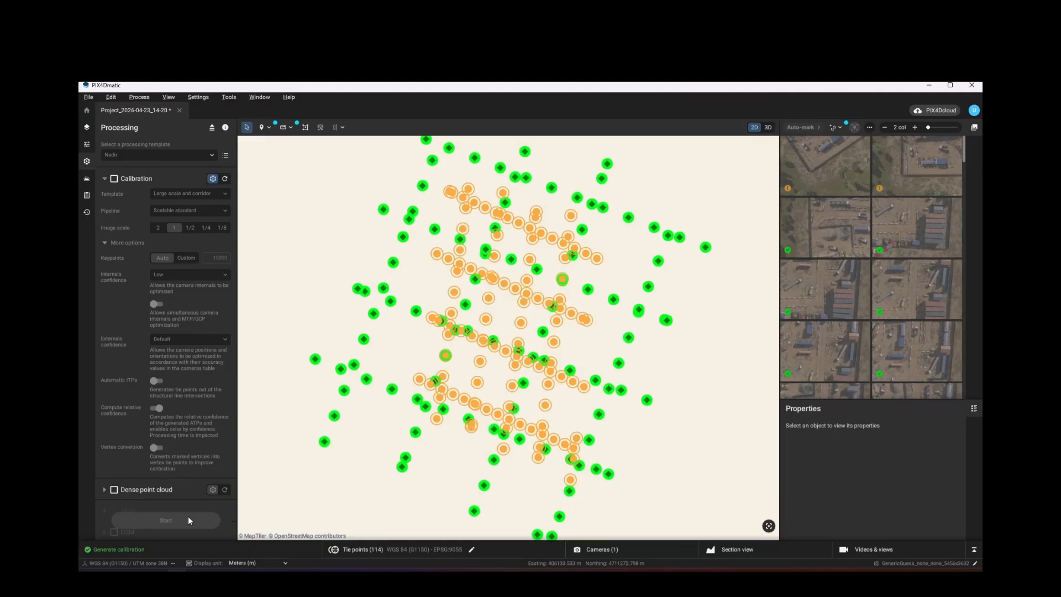
left_click(104, 179)
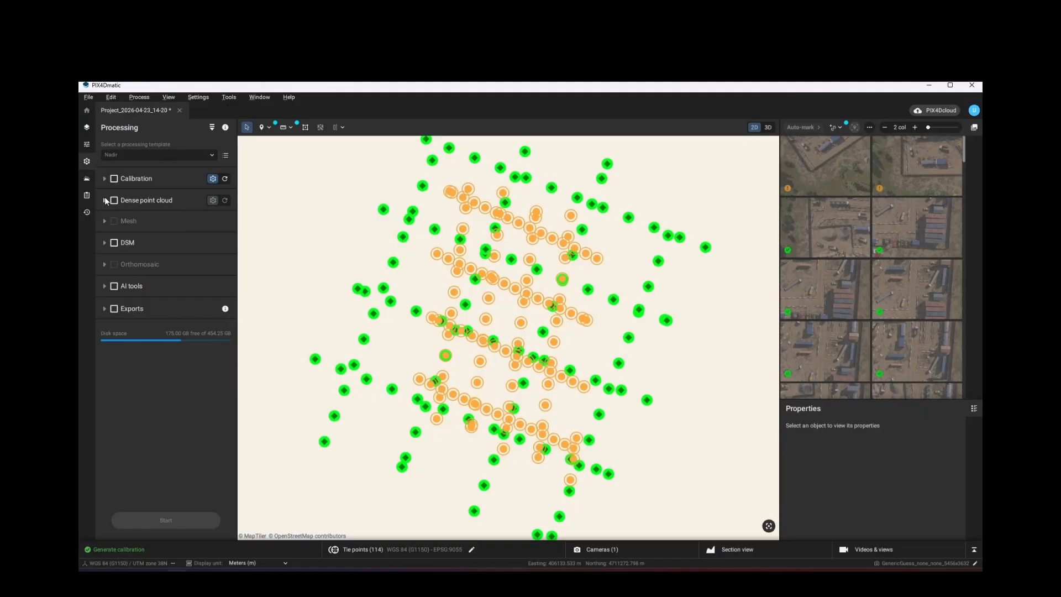
Step: Generate the dense point cloud at image scale 1/2 with the hardware accelerated algorithm, multiscale on, optimal density and 3 minimum matches
left_click(105, 201)
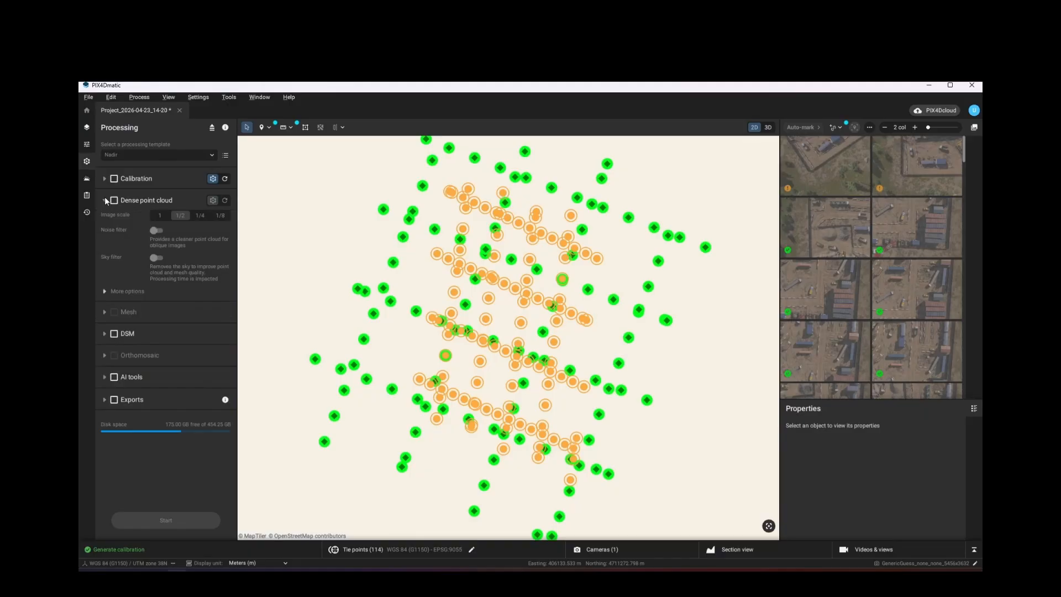
left_click(114, 200)
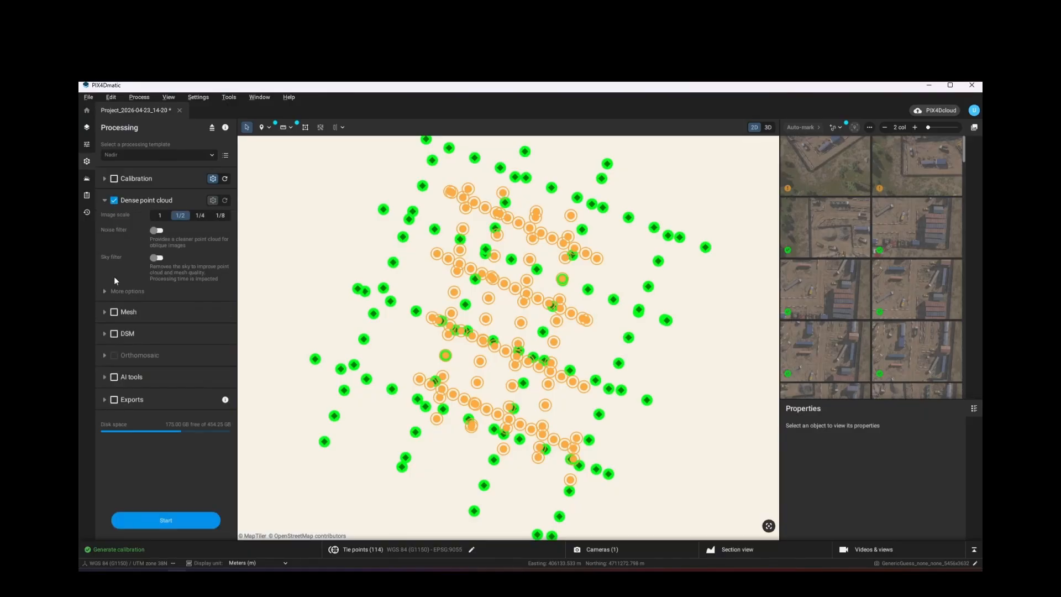
left_click(117, 293)
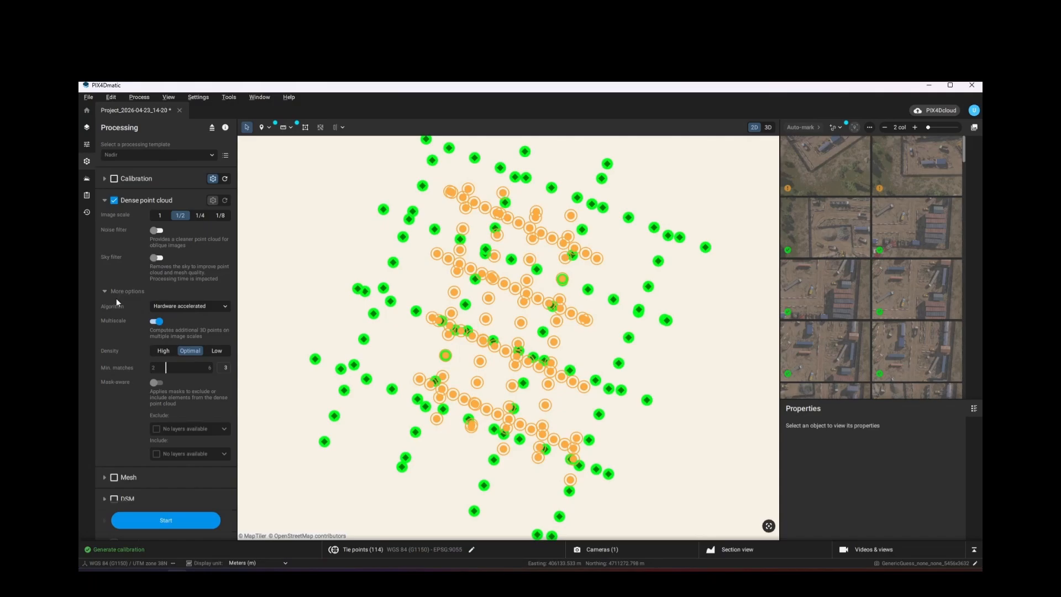
left_click(184, 518)
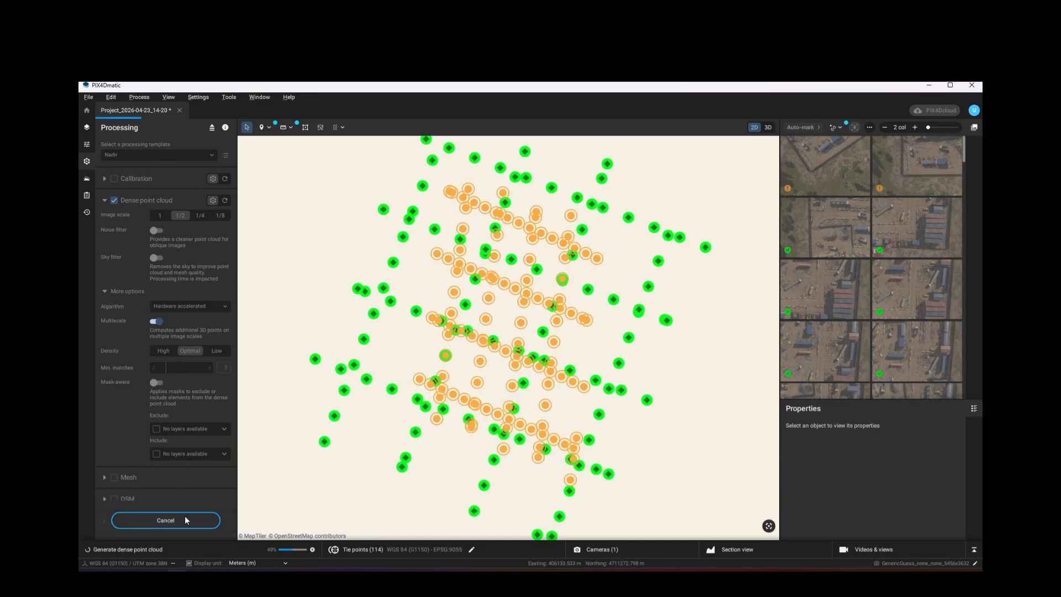
left_click(104, 200)
Step: Generate the mesh from the dense point cloud with Detailed quality, the Nadir template, Strong model simplification and Weak deghosting
left_click(113, 221)
left_click(110, 317)
scroll(231, 246, "down", 1)
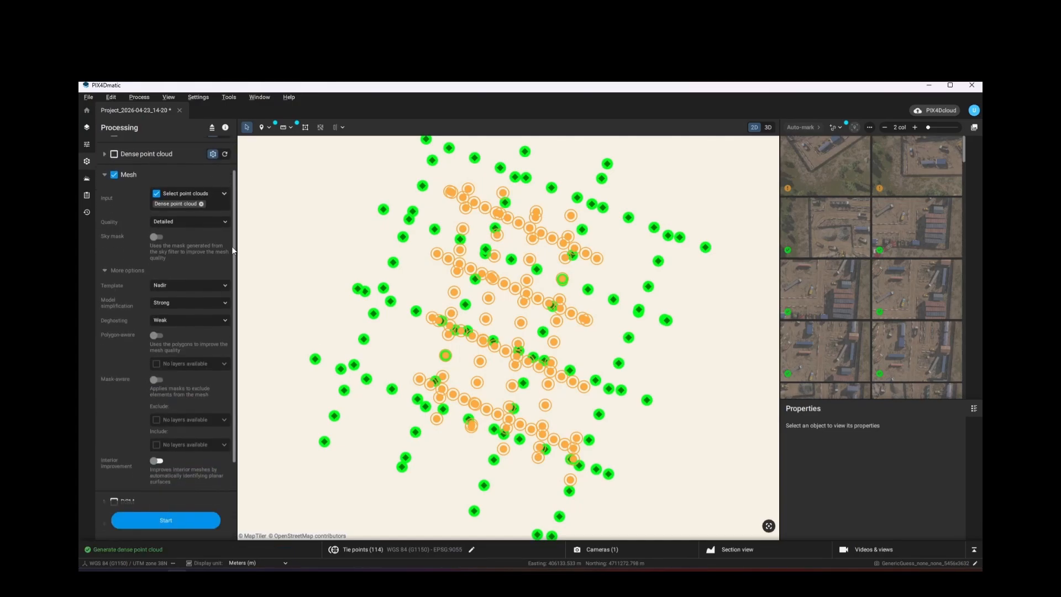
scroll(231, 246, "down", 1)
left_click(197, 522)
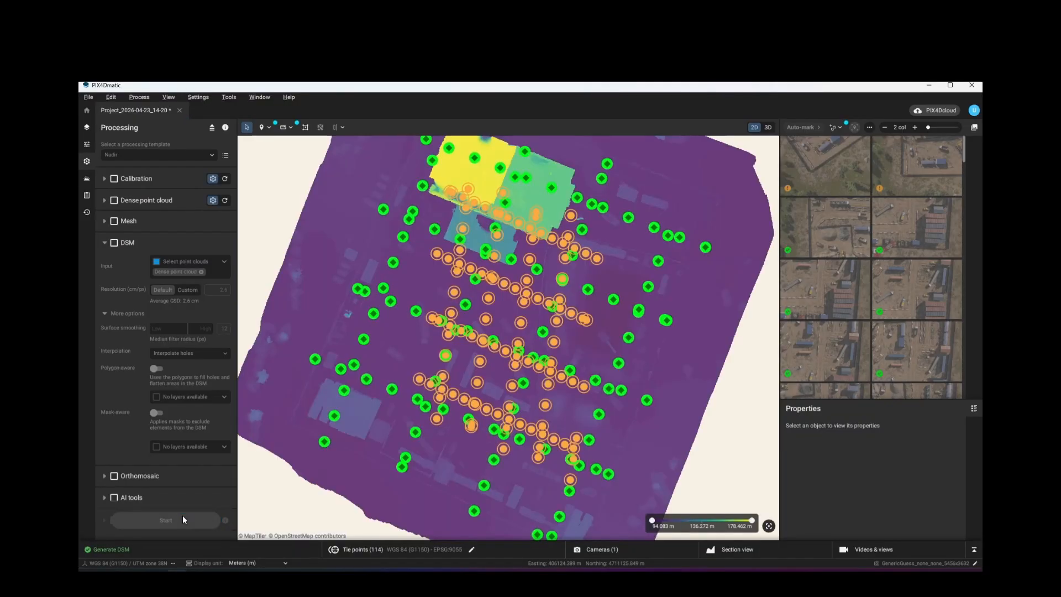
Step: Generate the orthomosaic with Minimal blending and the hardware accelerated algorithm, and return to the project's content list
left_click(104, 244)
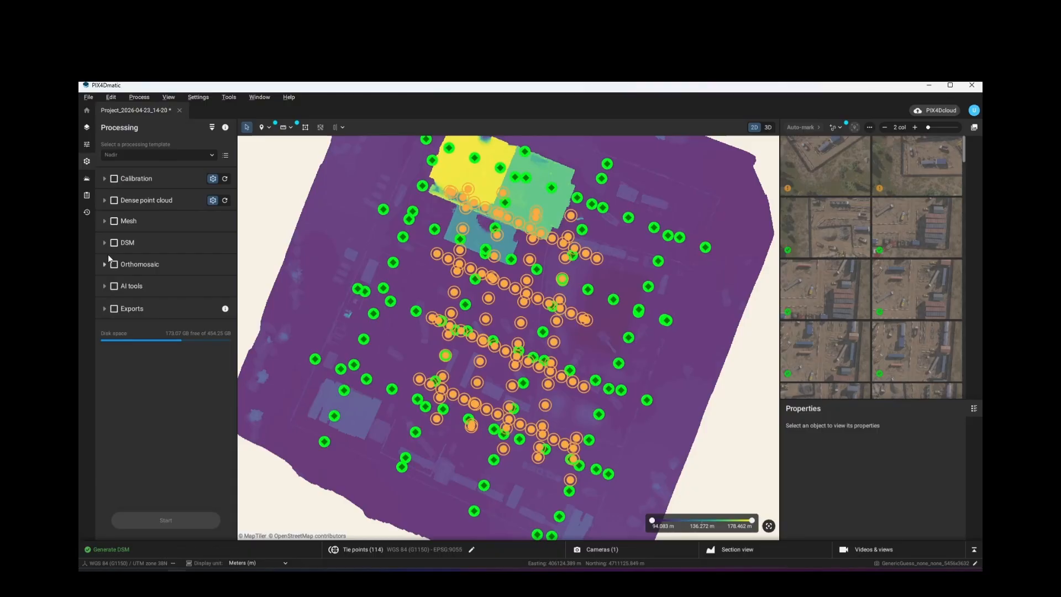
left_click(112, 264)
left_click(105, 263)
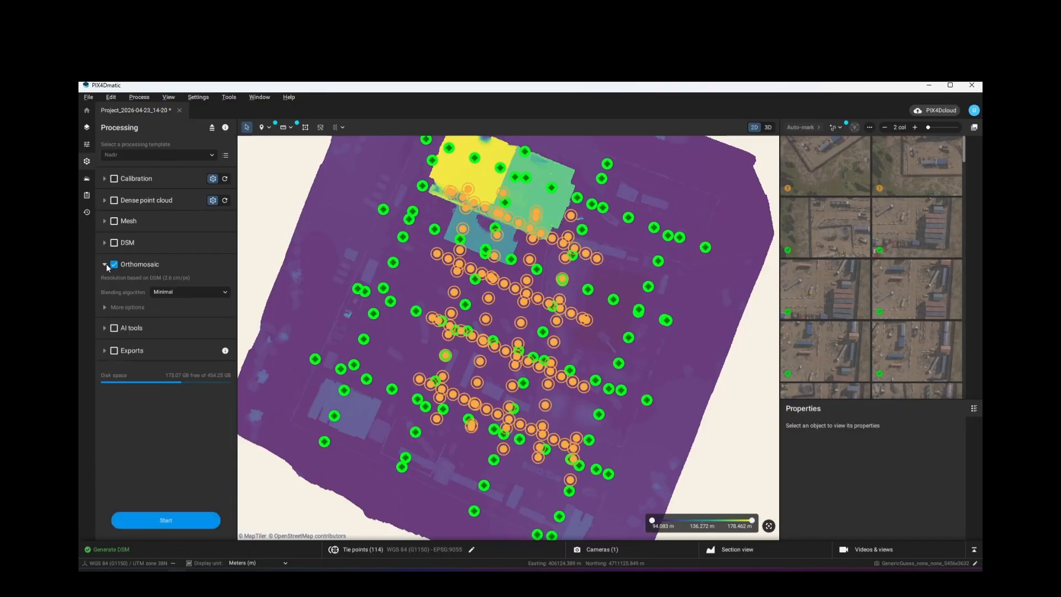
left_click(105, 308)
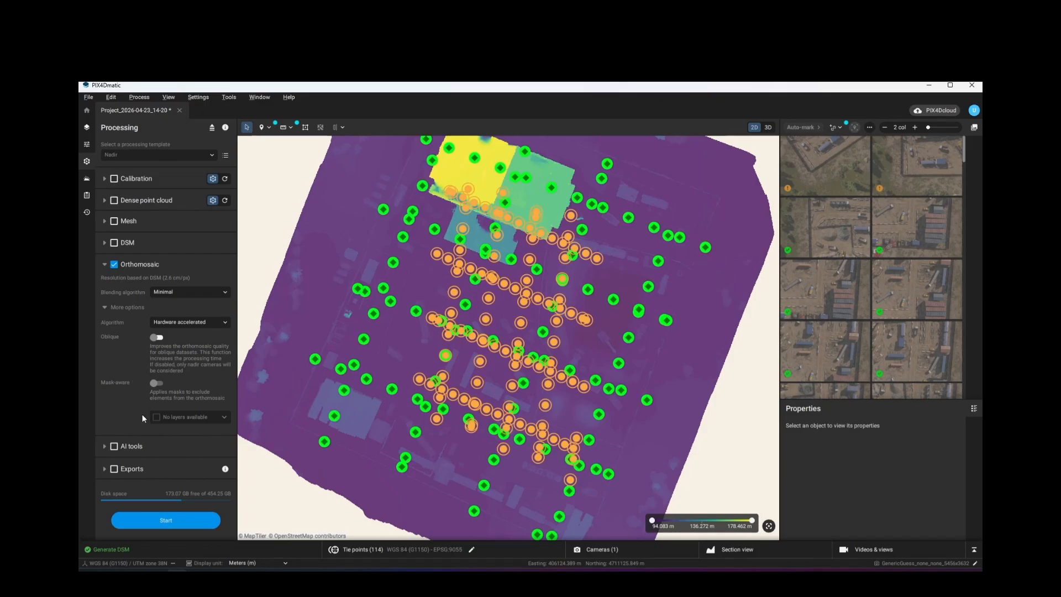
left_click(184, 522)
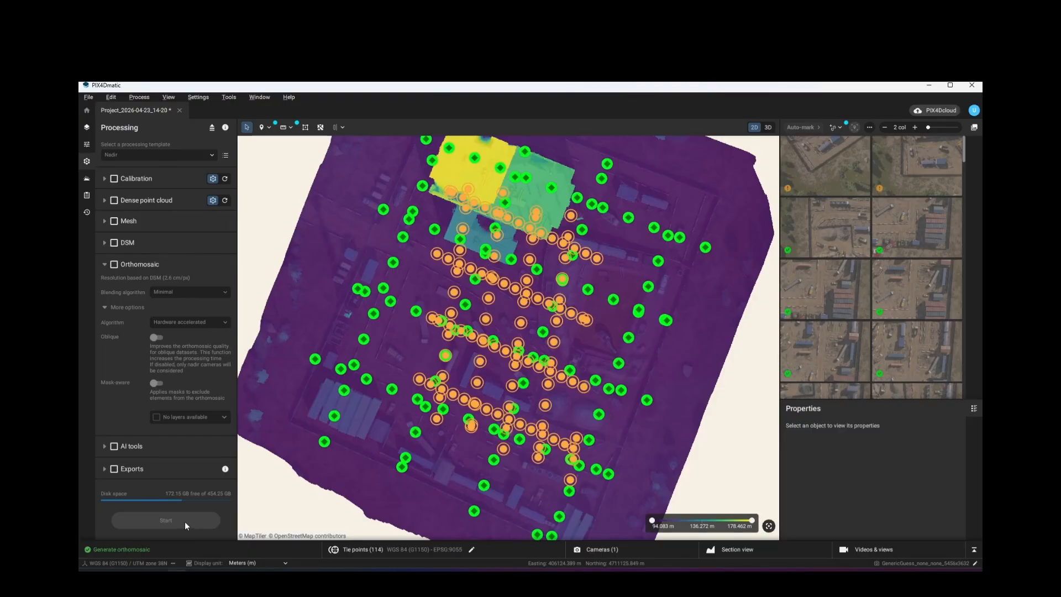
left_click(104, 264)
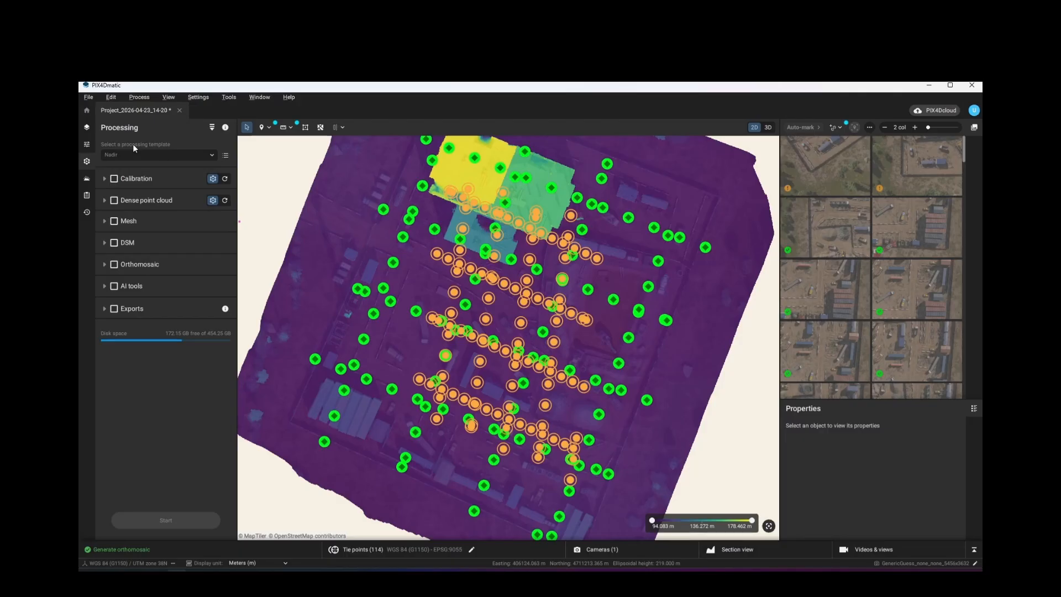
left_click(86, 129)
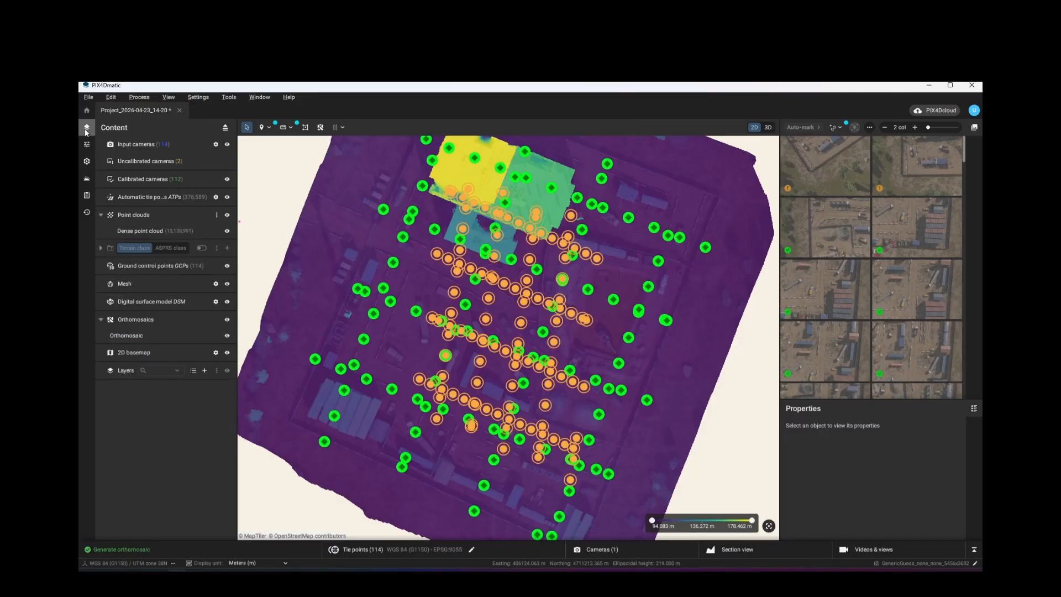
Step: Hide the calibrated cameras, the automatic tie points and the ground control points in the 2D view
left_click(172, 97)
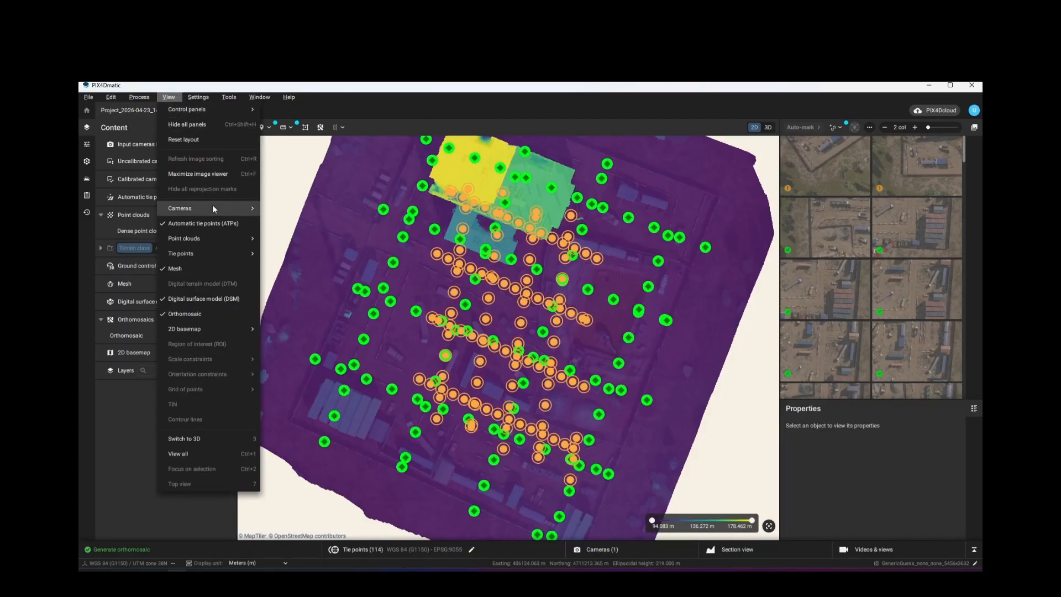
mouse_move(212, 206)
left_click(291, 222)
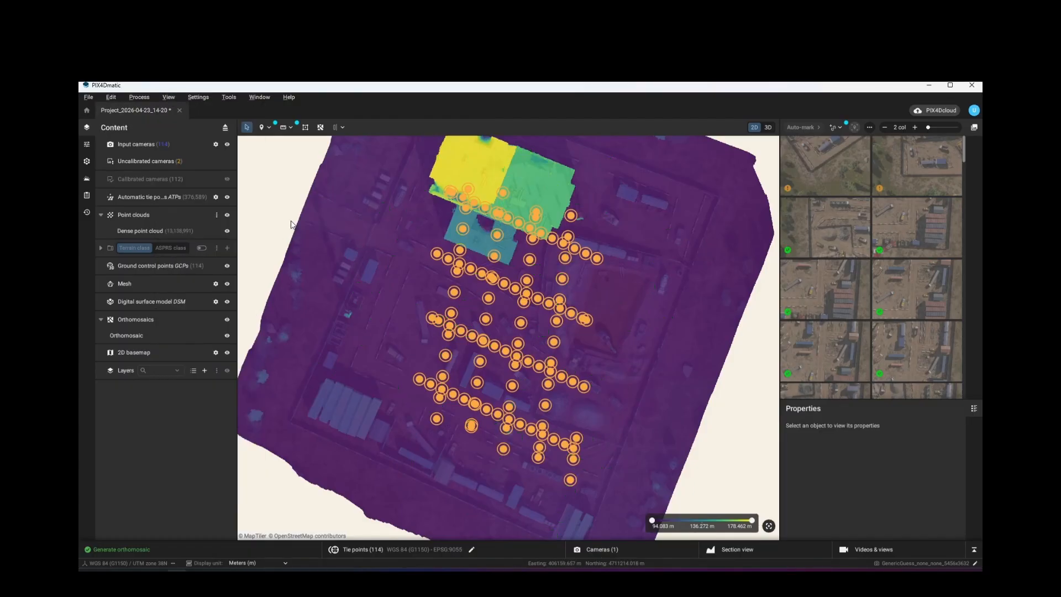
left_click(170, 97)
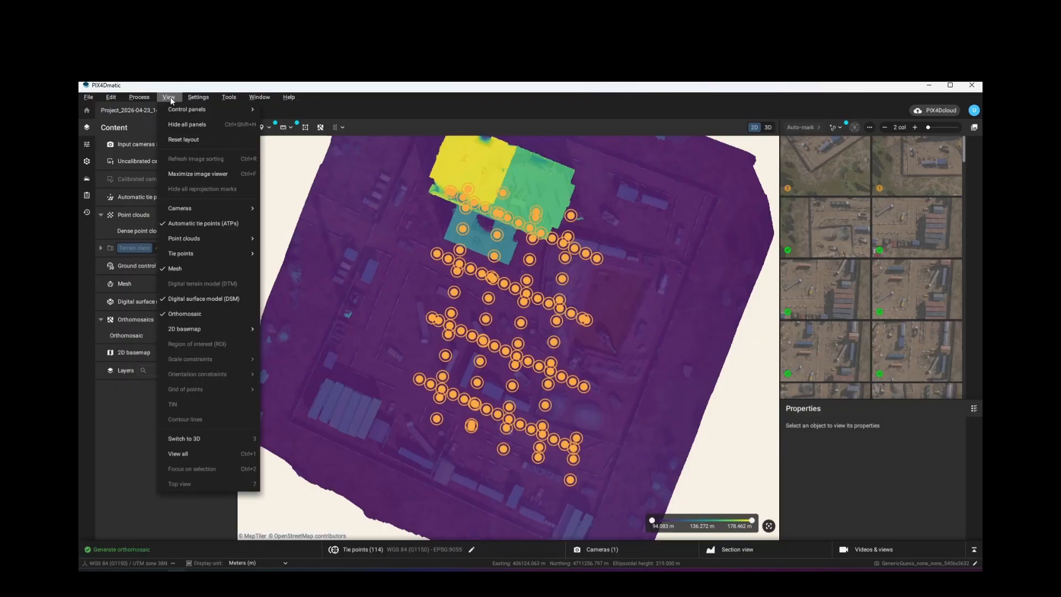
left_click(245, 223)
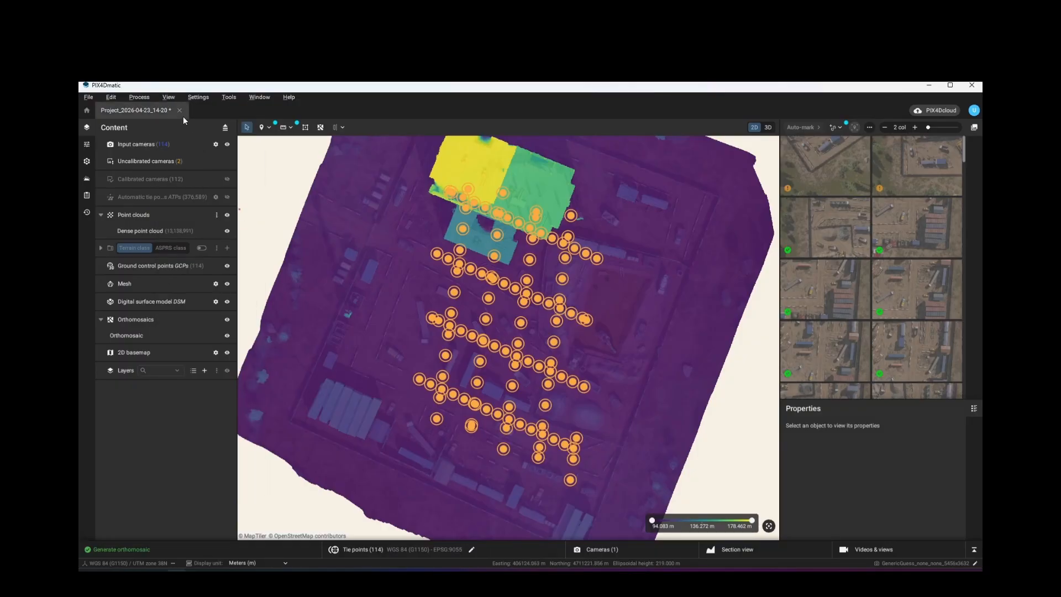
left_click(168, 97)
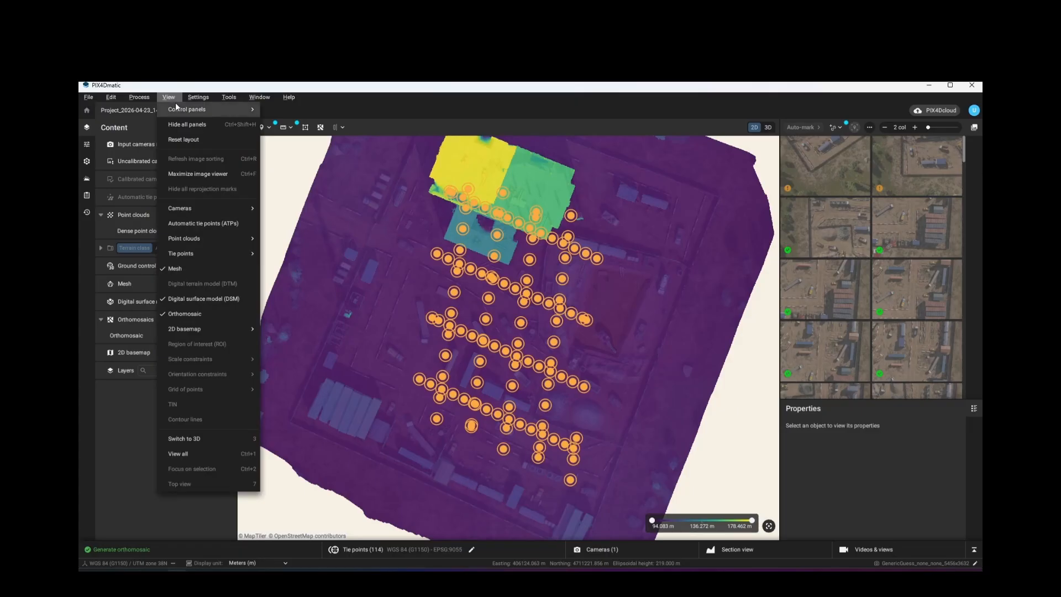
mouse_move(229, 254)
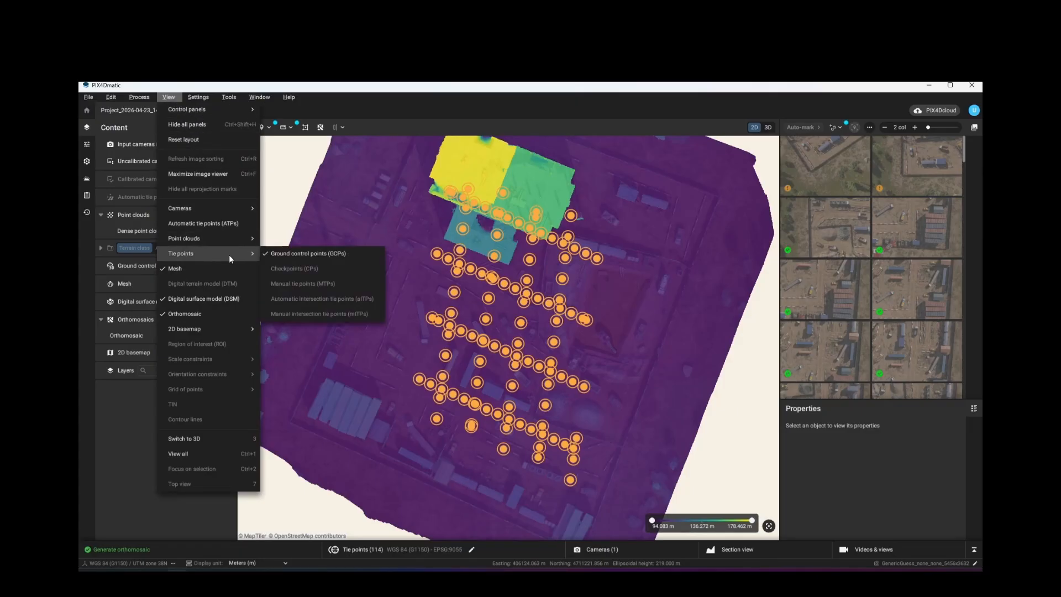
left_click(277, 253)
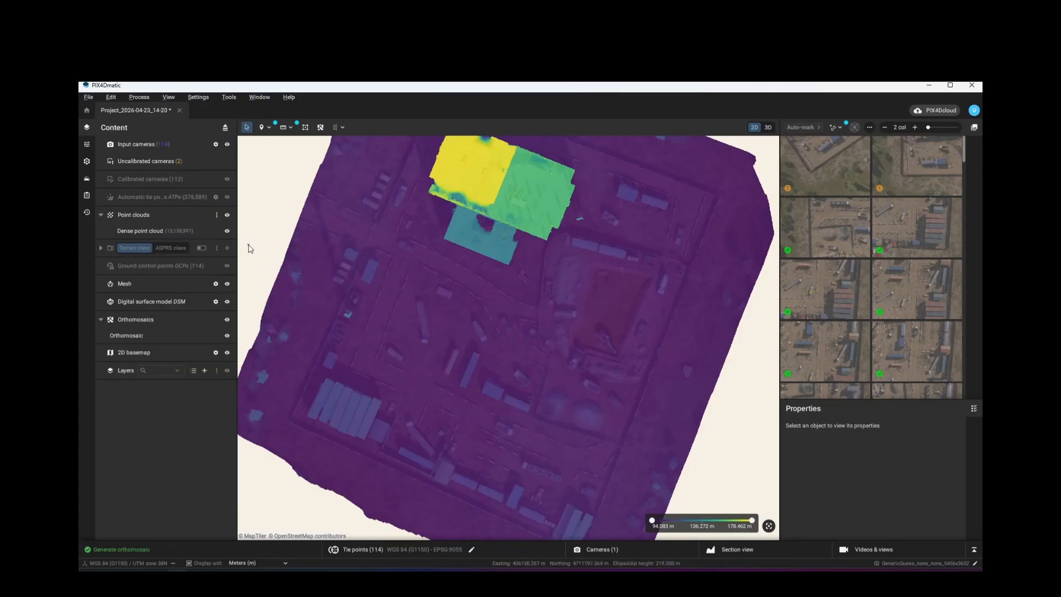
Step: Show the automatic tie points, the calibrated cameras and the ground control points again
left_click(227, 197)
left_click(228, 179)
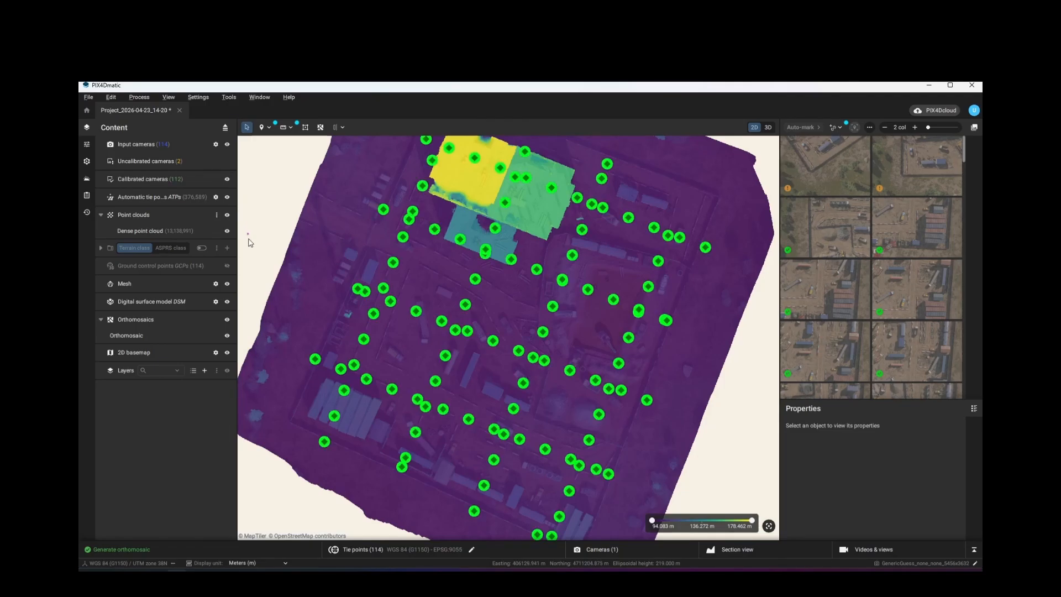
left_click(227, 266)
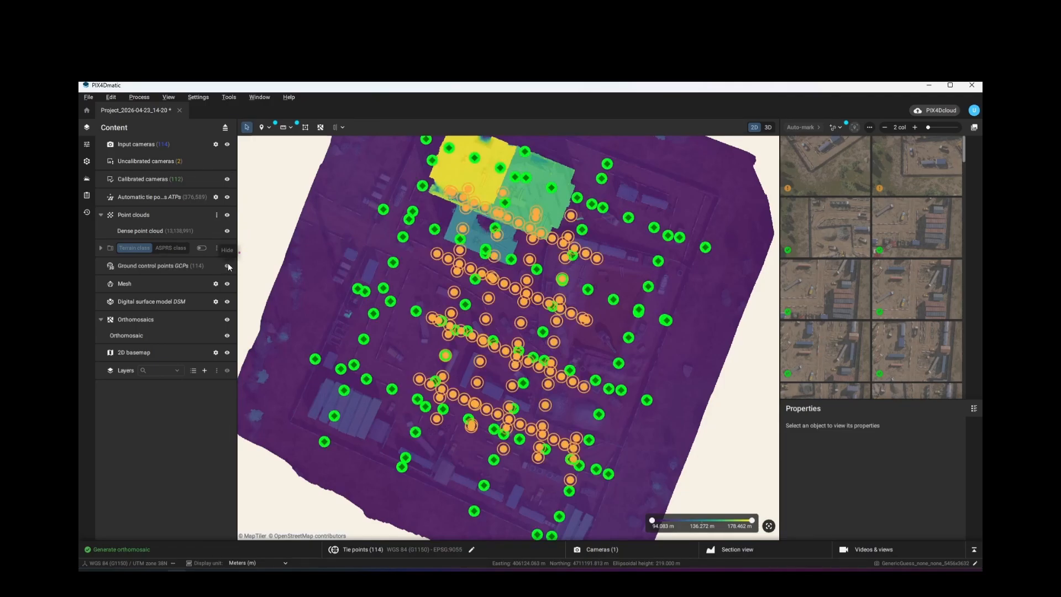
Step: Hide the ground control points and calibrated cameras, and lower the upper limit of the DSM elevation color range to its minimum
left_click(227, 266)
left_click(227, 179)
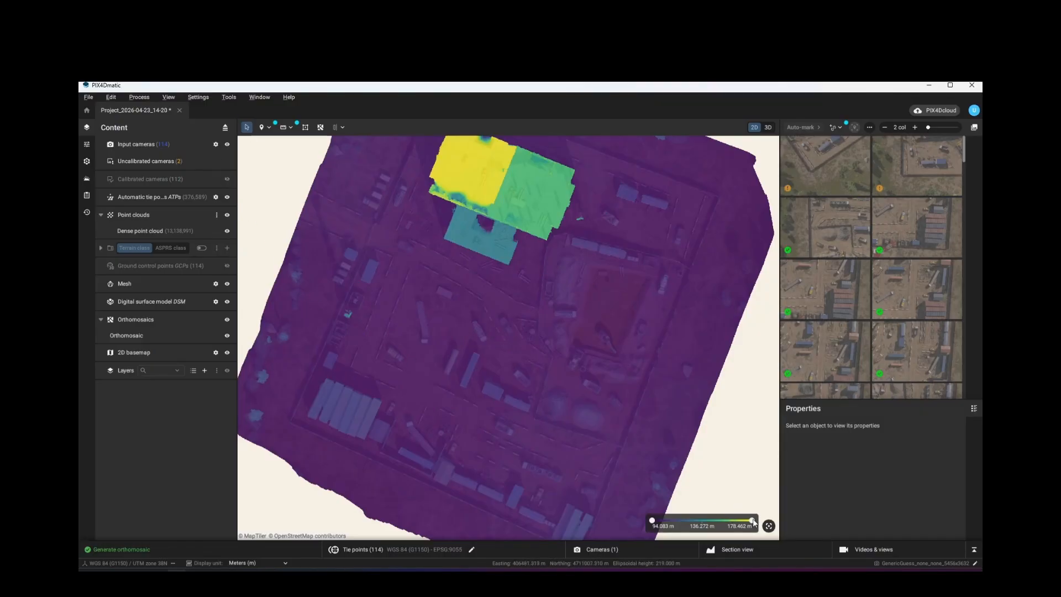
left_click_drag(752, 521, 666, 514)
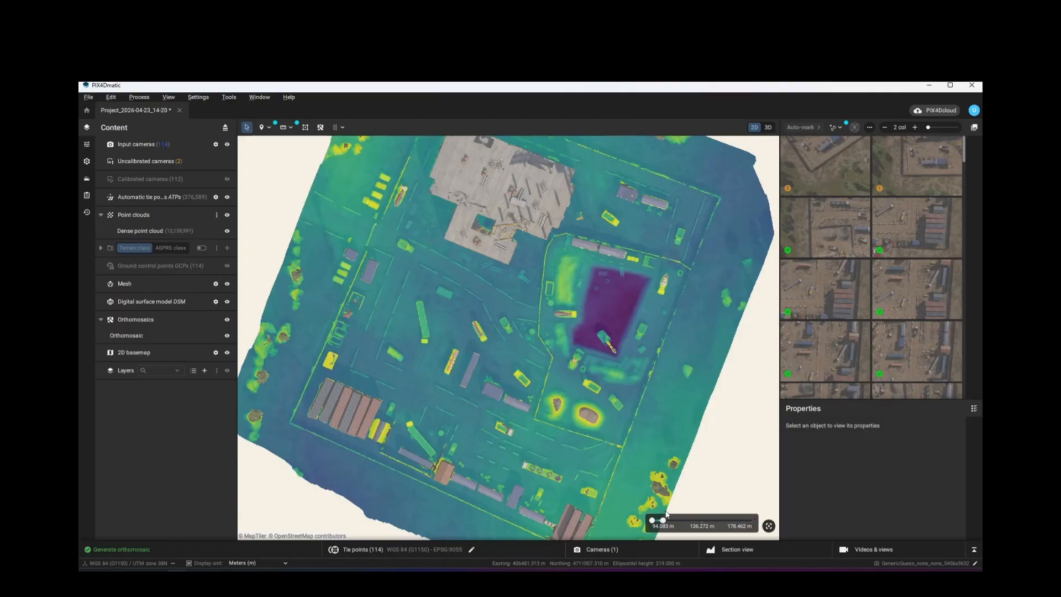
left_click_drag(666, 513, 648, 509)
Step: Check where the orthomosaic lies on the 2D basemap relative to the surrounding region, and return to a close view of the site
scroll(579, 408, "down", 3)
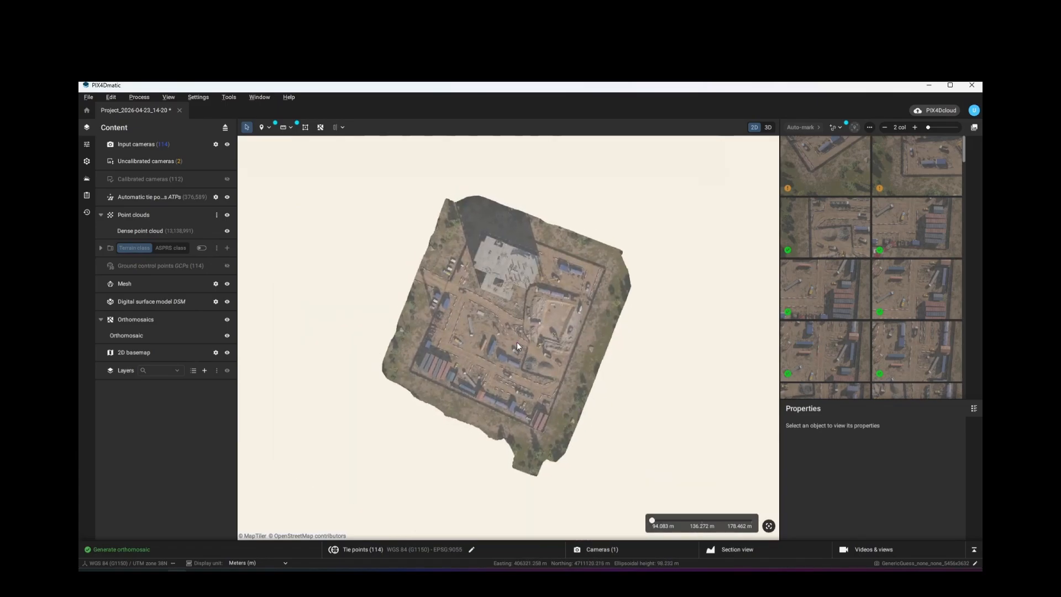
scroll(517, 343, "down", 10)
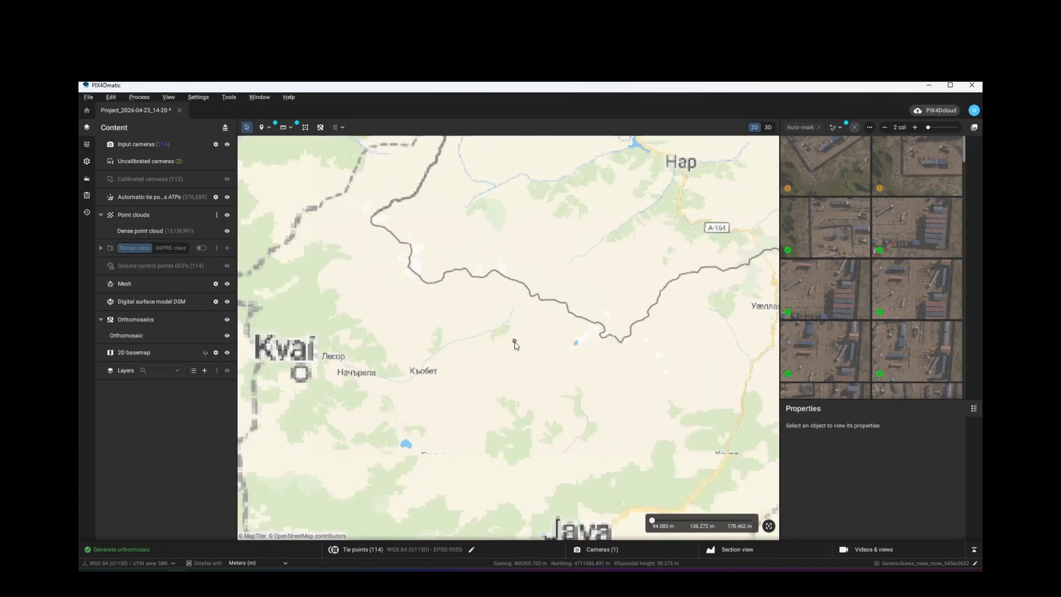
scroll(515, 344, "down", 4)
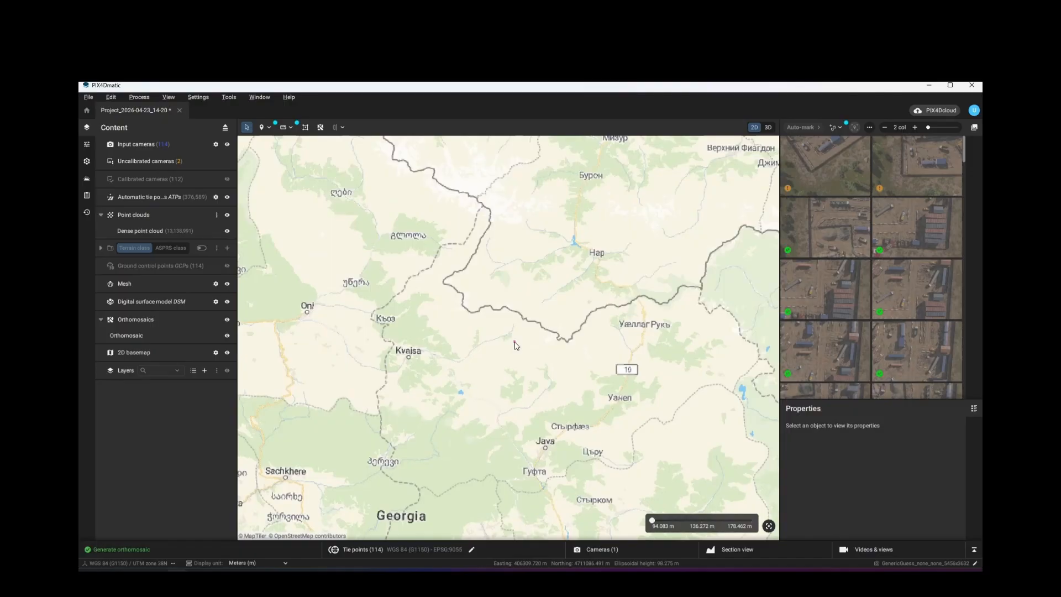
scroll(515, 345, "up", 12)
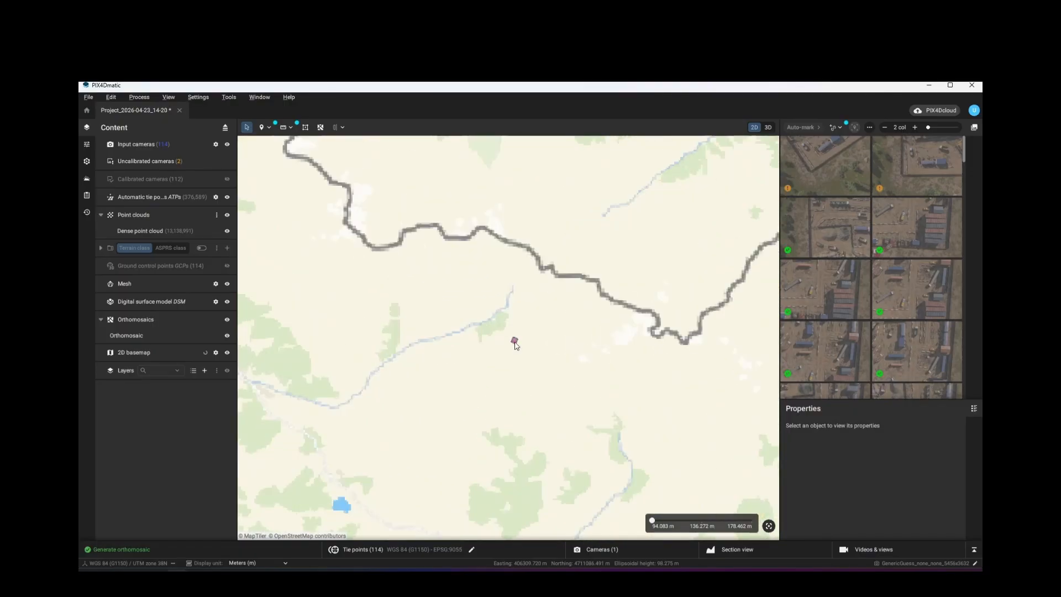
scroll(515, 346, "up", 5)
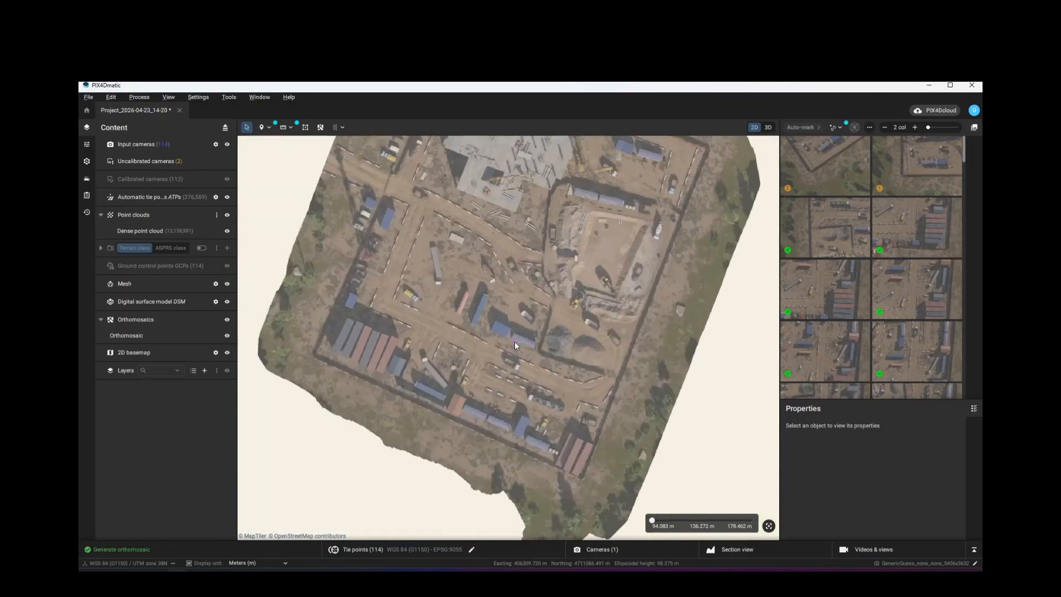
Step: Hide the image viewer and switch to the 3D view, showing the construction site from an oblique angle
scroll(515, 342, "down", 6)
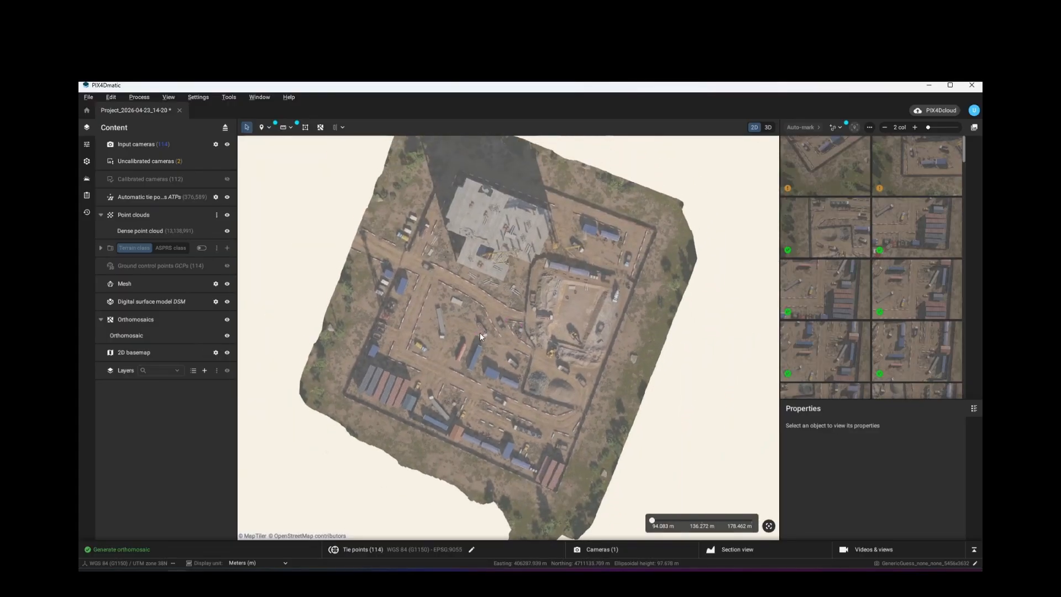
left_click(975, 128)
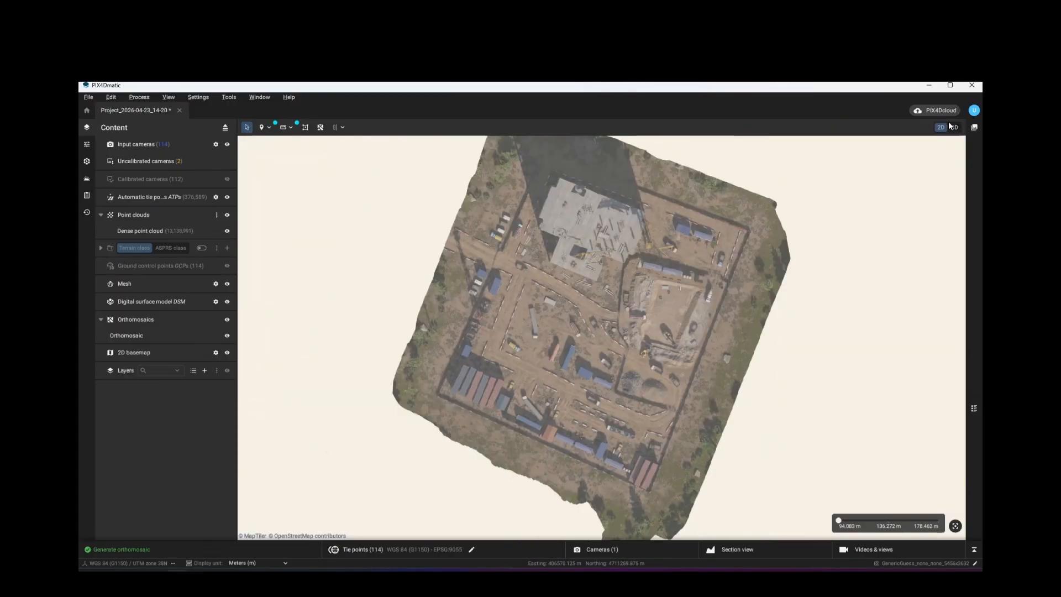
left_click(953, 127)
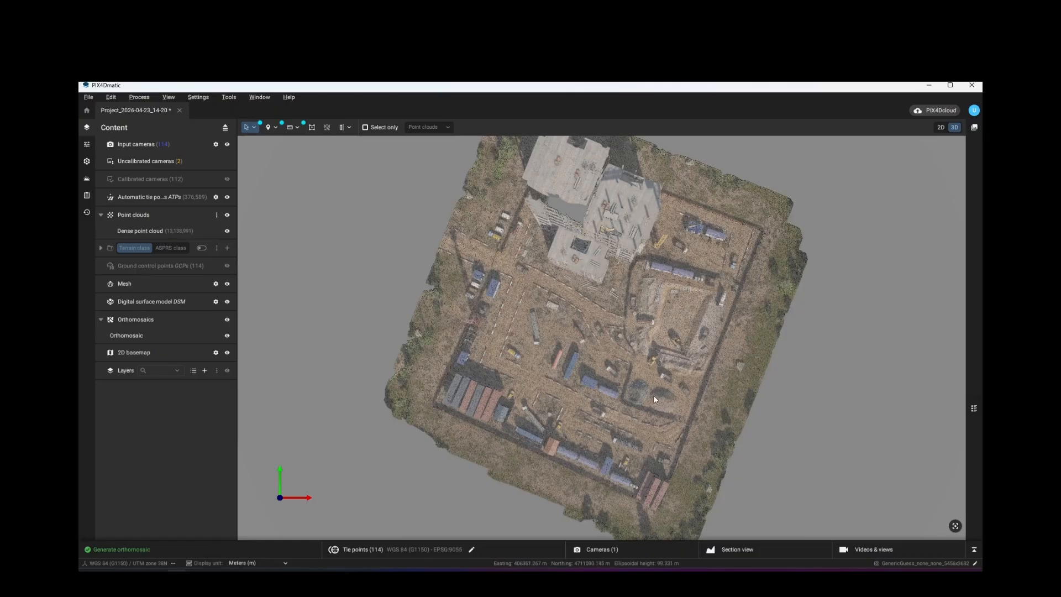
left_click_drag(652, 406, 534, 297)
left_click_drag(640, 362, 577, 333)
scroll(576, 333, "up", 3)
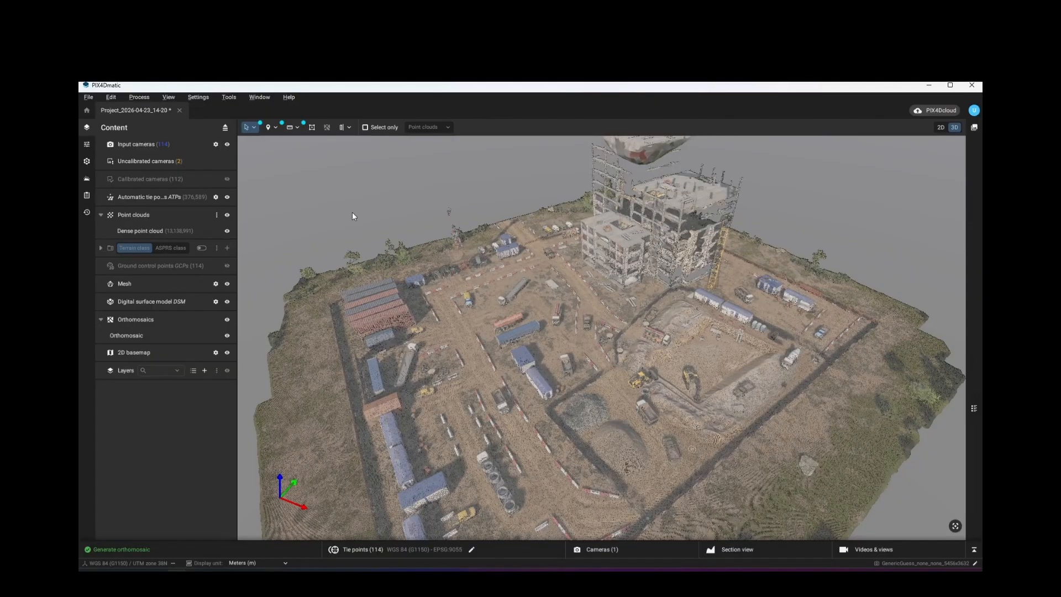
Step: Set the point size in the display settings to 0.1 and close the settings
left_click(87, 145)
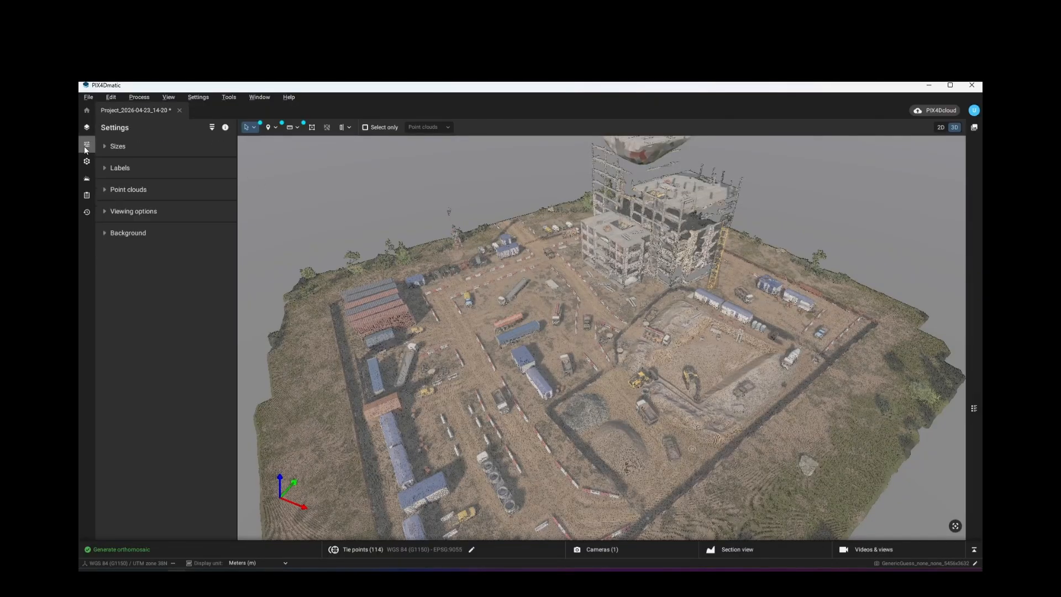
left_click(109, 145)
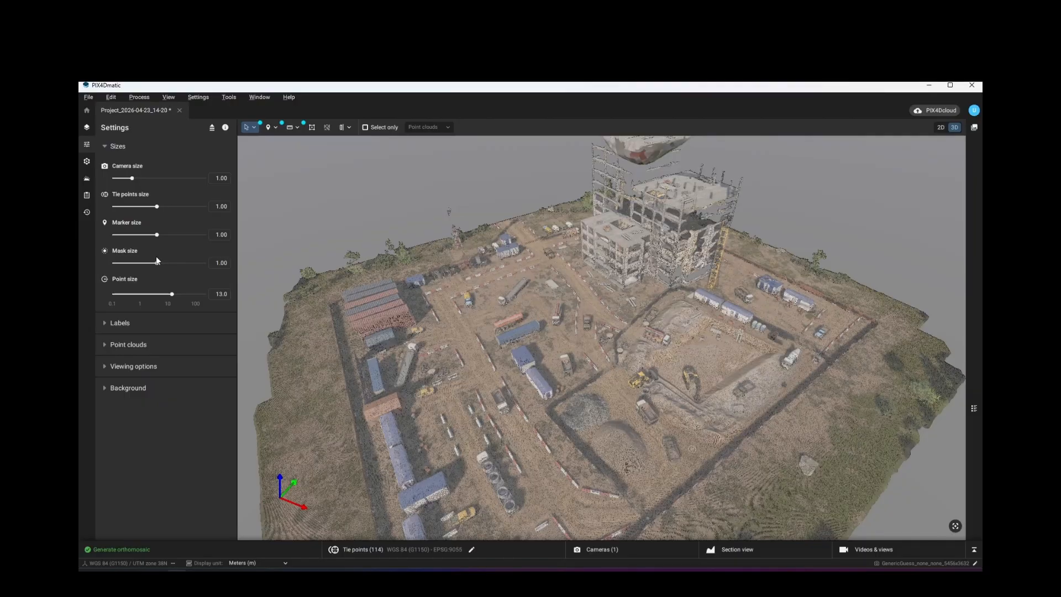
left_click_drag(172, 294, 129, 292)
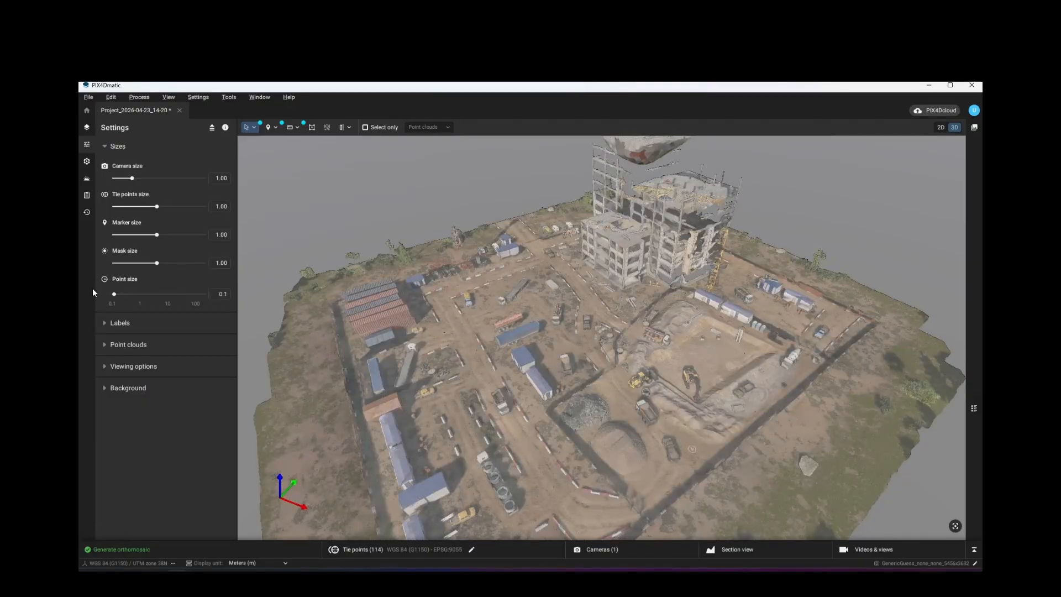
left_click_drag(127, 293, 98, 292)
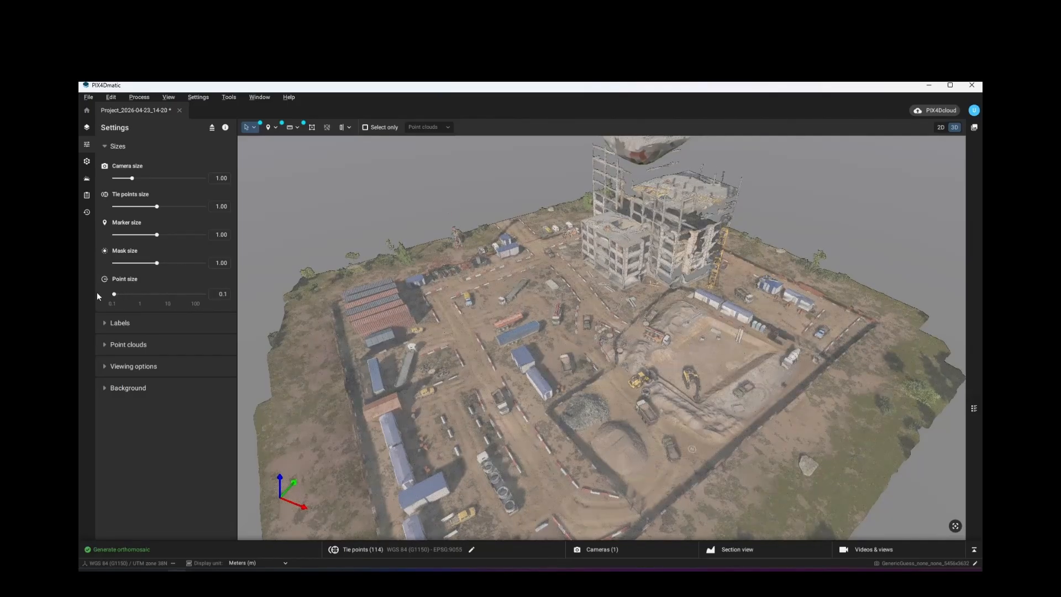
left_click(87, 144)
Step: Examine the 3D model up close around the trucks, containers and road barriers, and around the base of the unfinished building
scroll(511, 349, "up", 5)
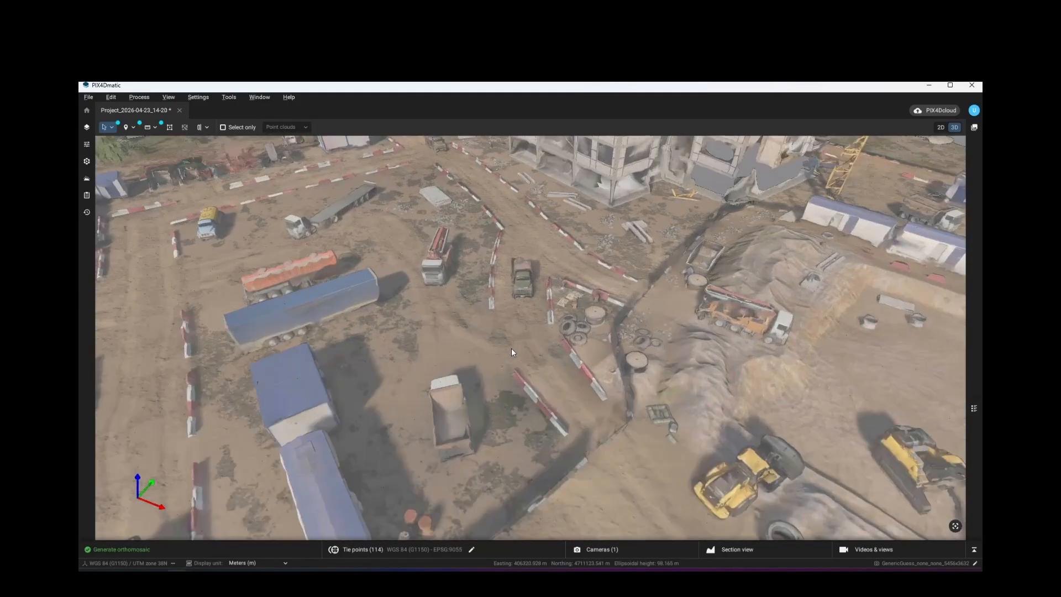
right_click_drag(508, 337, 666, 256)
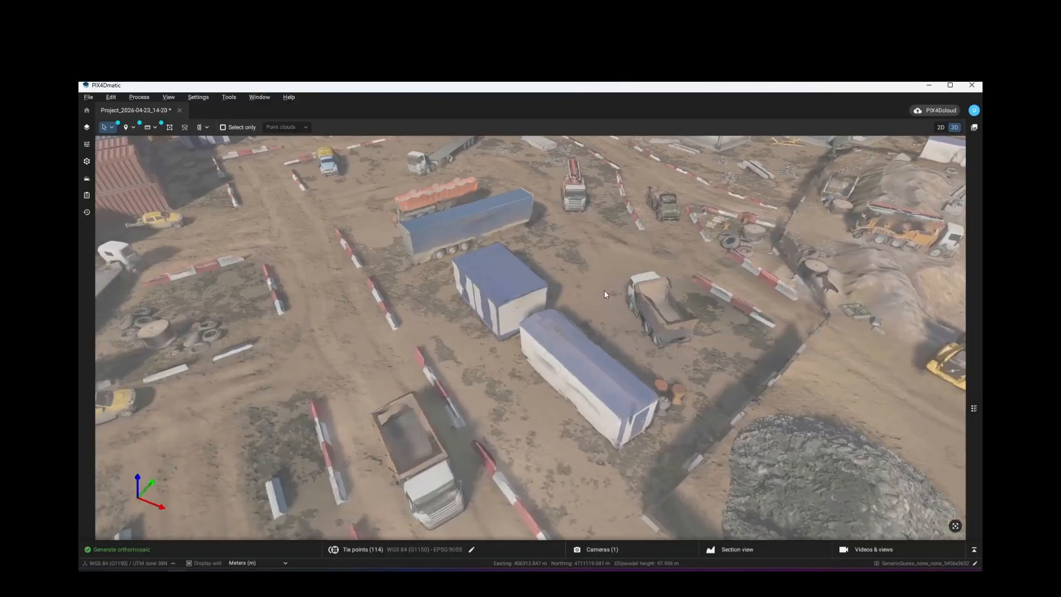
right_click_drag(478, 299, 689, 296)
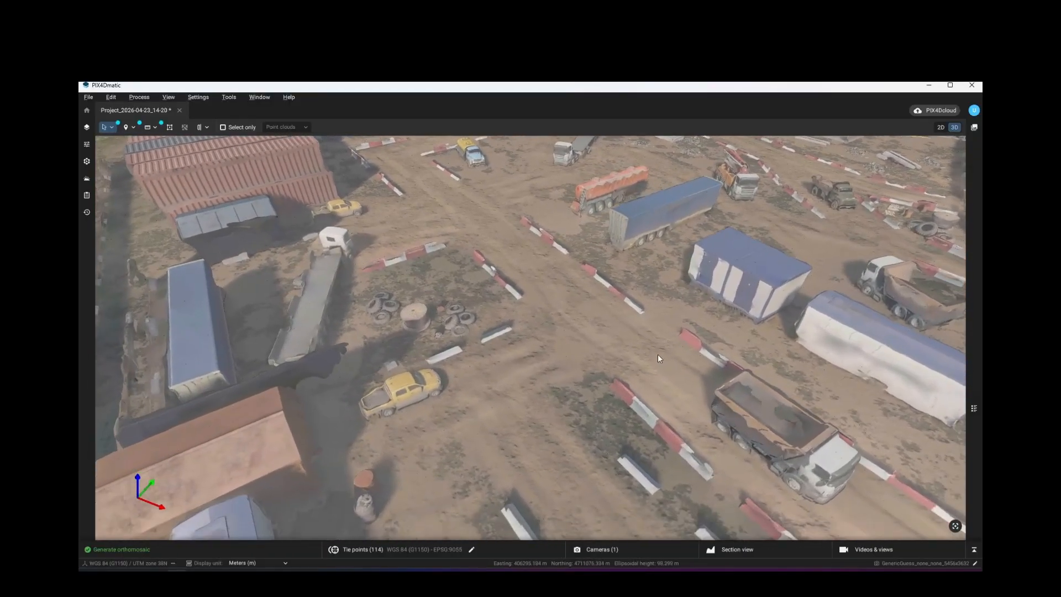
right_click_drag(658, 359, 586, 228)
right_click_drag(642, 322, 577, 329)
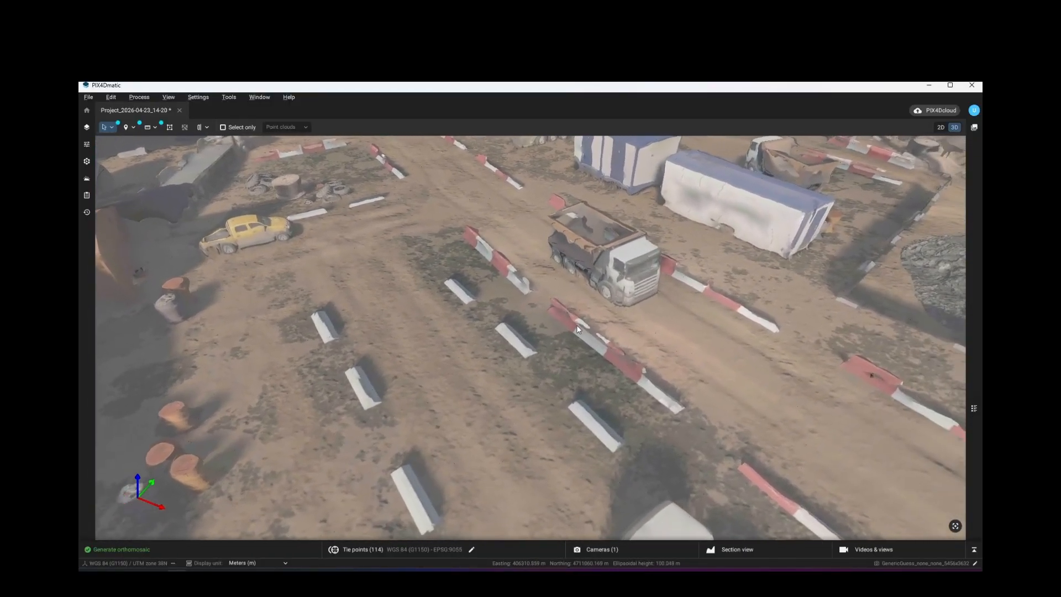
scroll(577, 329, "down", 4)
right_click_drag(698, 241, 353, 213)
right_click_drag(472, 198, 499, 462)
scroll(443, 347, "up", 3)
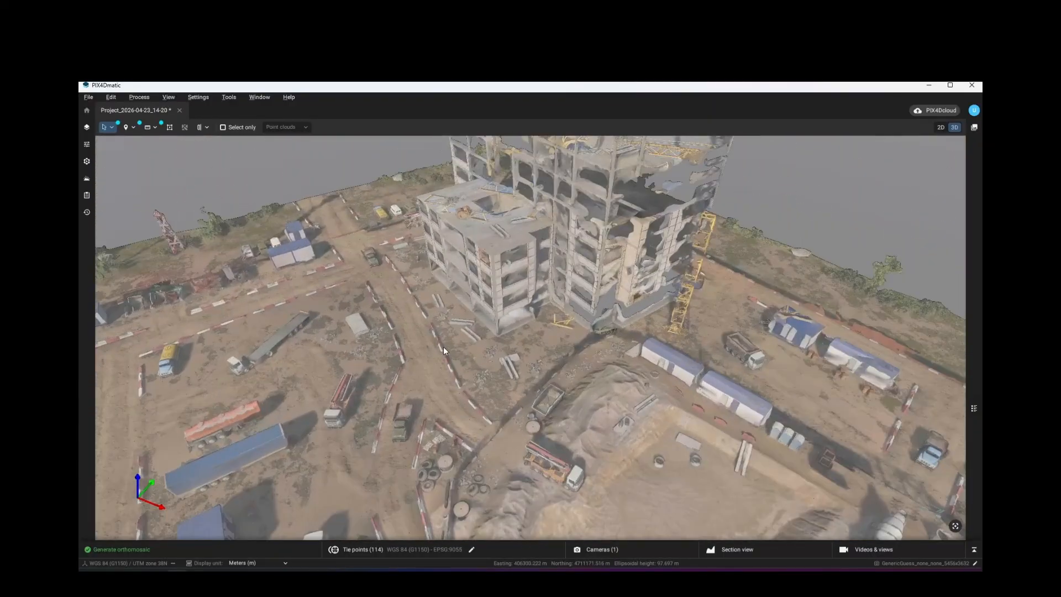
scroll(443, 347, "up", 3)
scroll(566, 325, "up", 2)
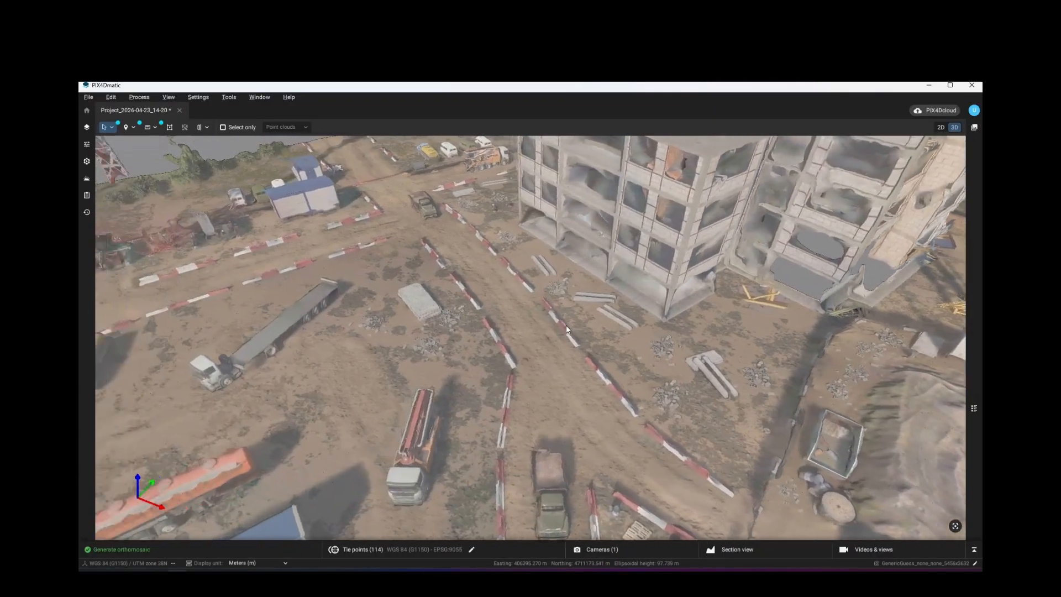
right_click_drag(566, 325, 583, 323)
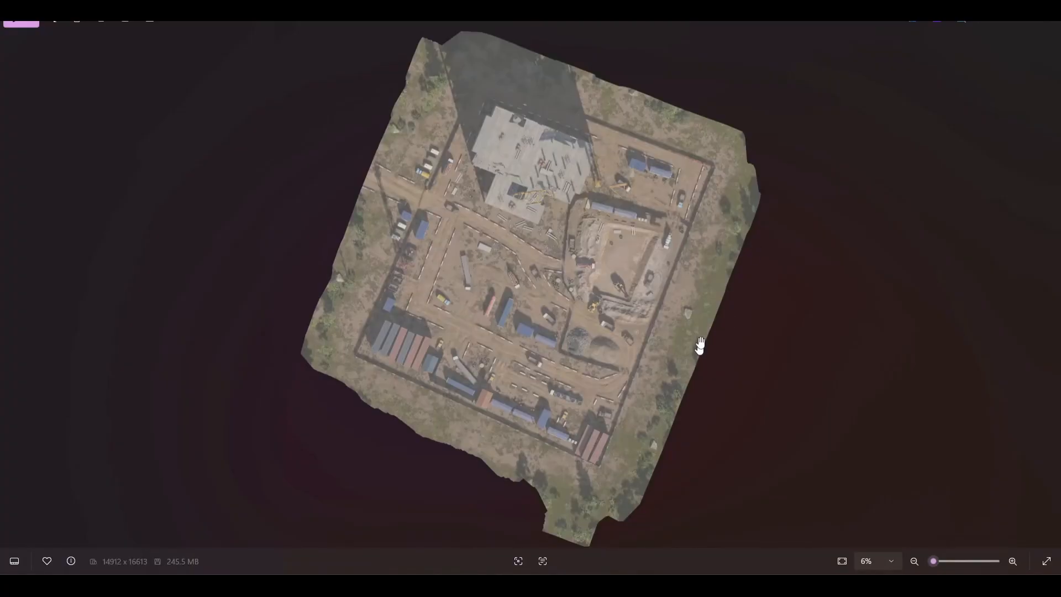
Step: In the image viewer application, inspect the orthomosaic image up close around the excavation pit and gravel piles, and return to the overview
scroll(699, 349, "up", 5)
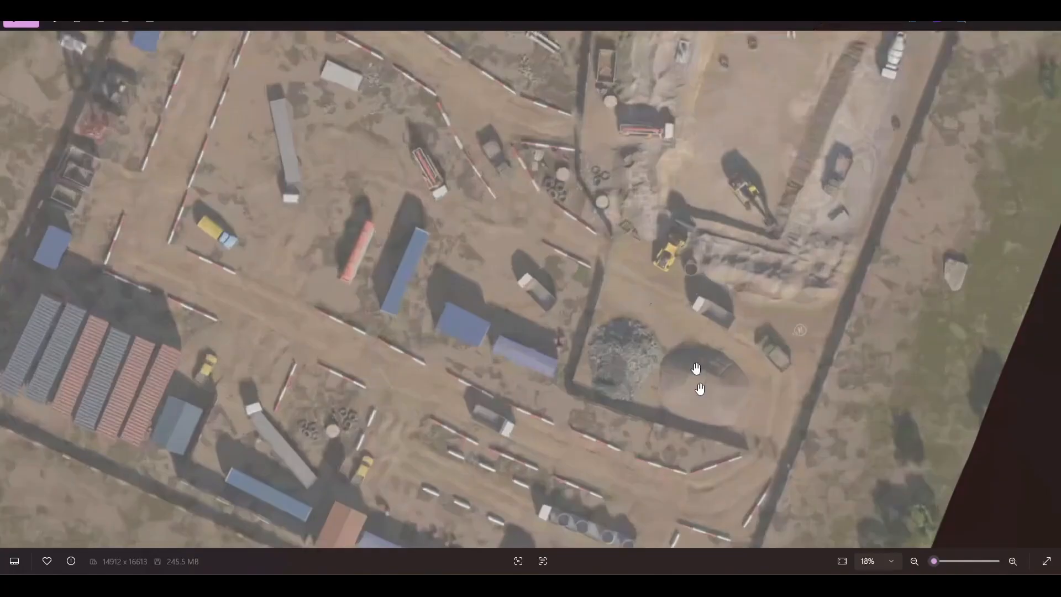
left_click_drag(701, 388, 708, 493)
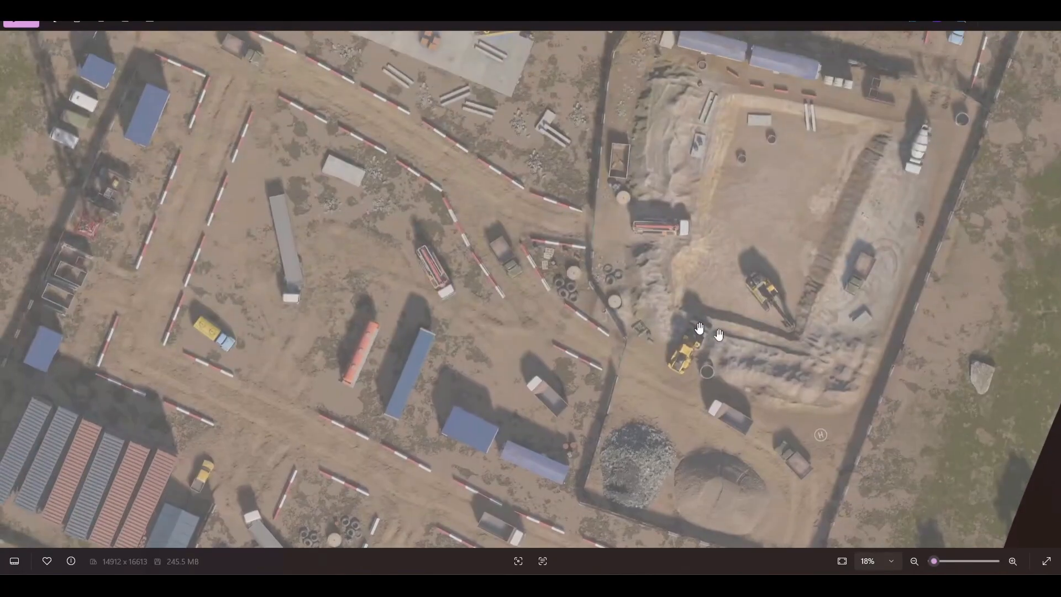
scroll(699, 329, "down", 5)
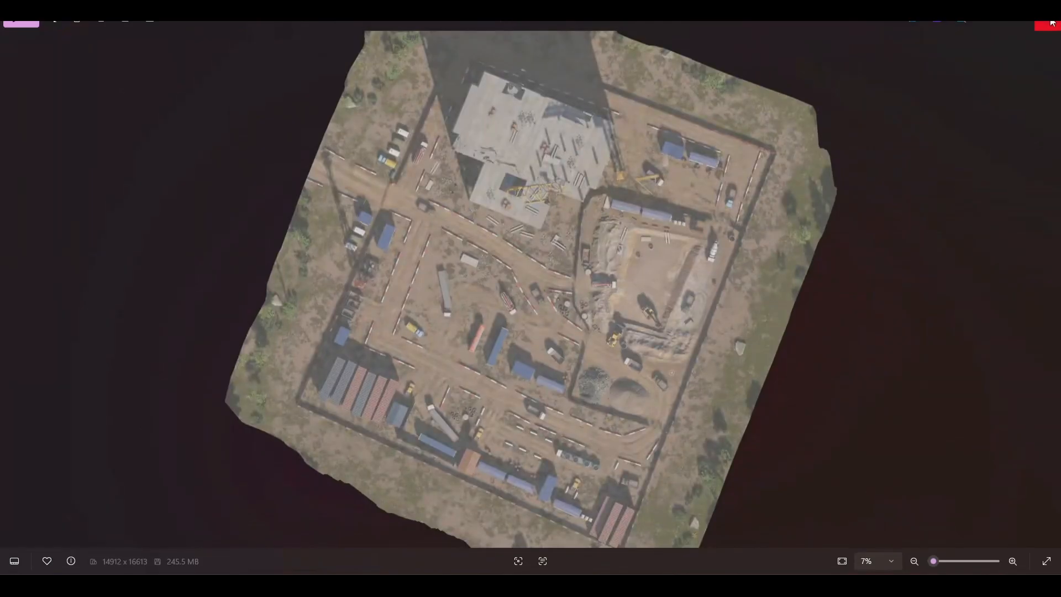